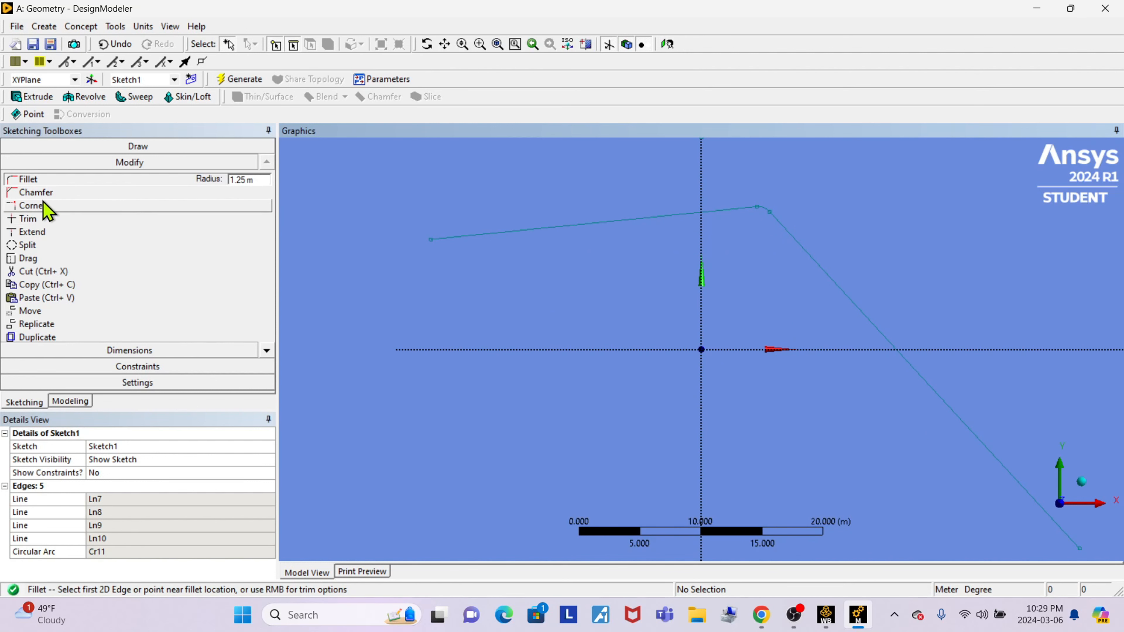
Step: Draw two separate slanted lines in the lower-left area of the sketch, converging toward ends near the vertical axis
click(56, 195)
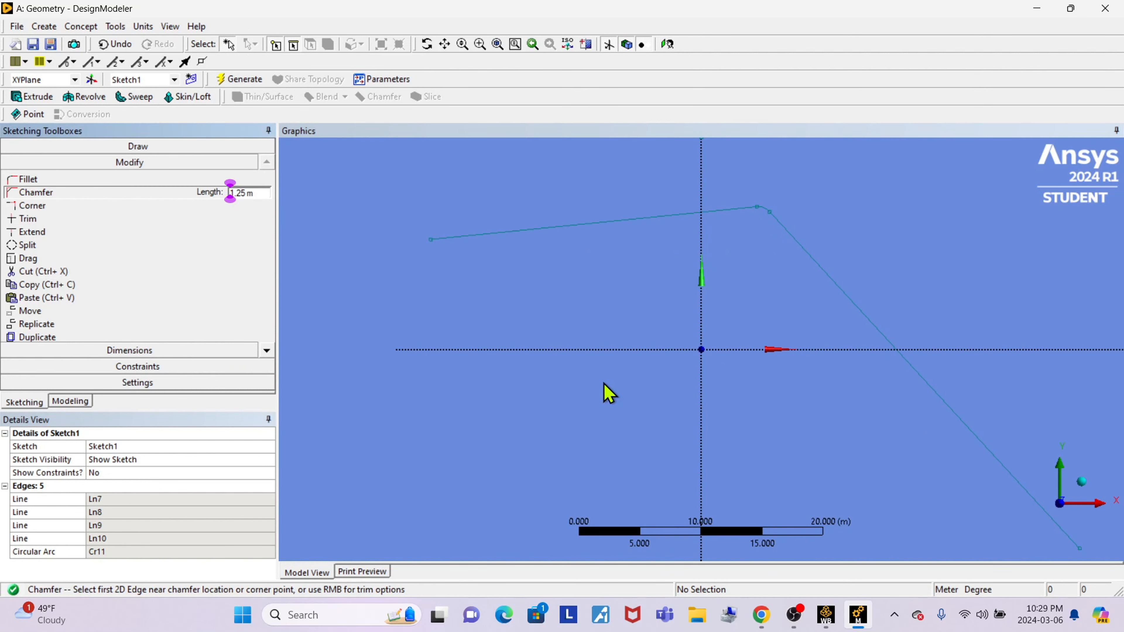
scroll(611, 385, down, 2)
click(138, 146)
click(26, 164)
click(434, 334)
click(701, 453)
click(598, 296)
click(704, 423)
Step: Chamfer the two converging lower-left lines at their near ends with a length of 2 m
click(129, 335)
click(36, 192)
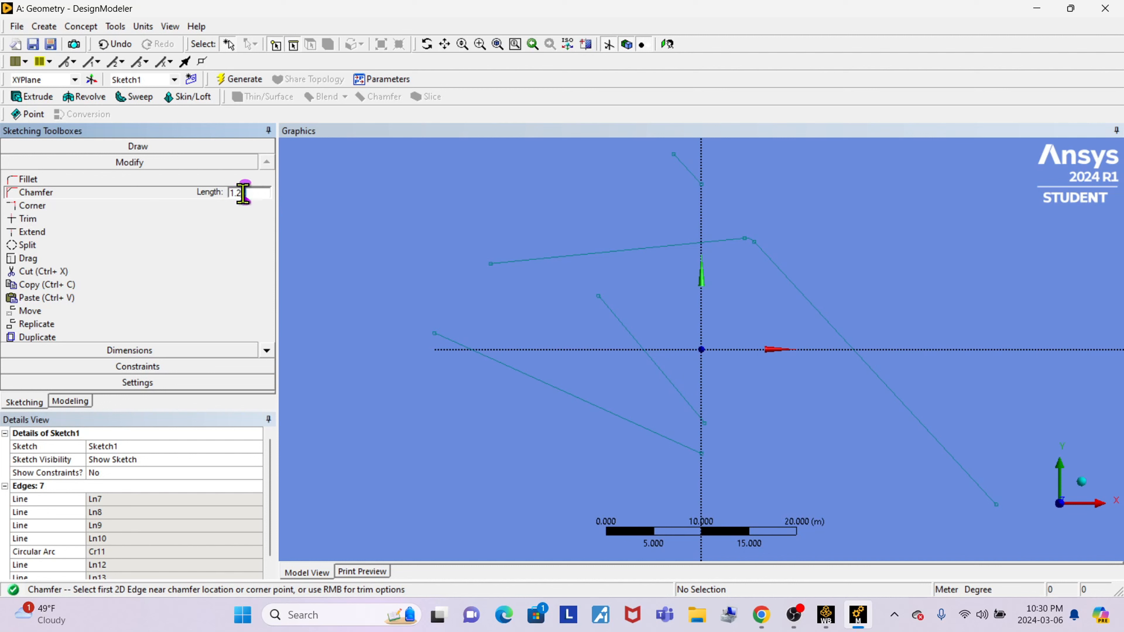
click(231, 193)
text(2)
key(Return)
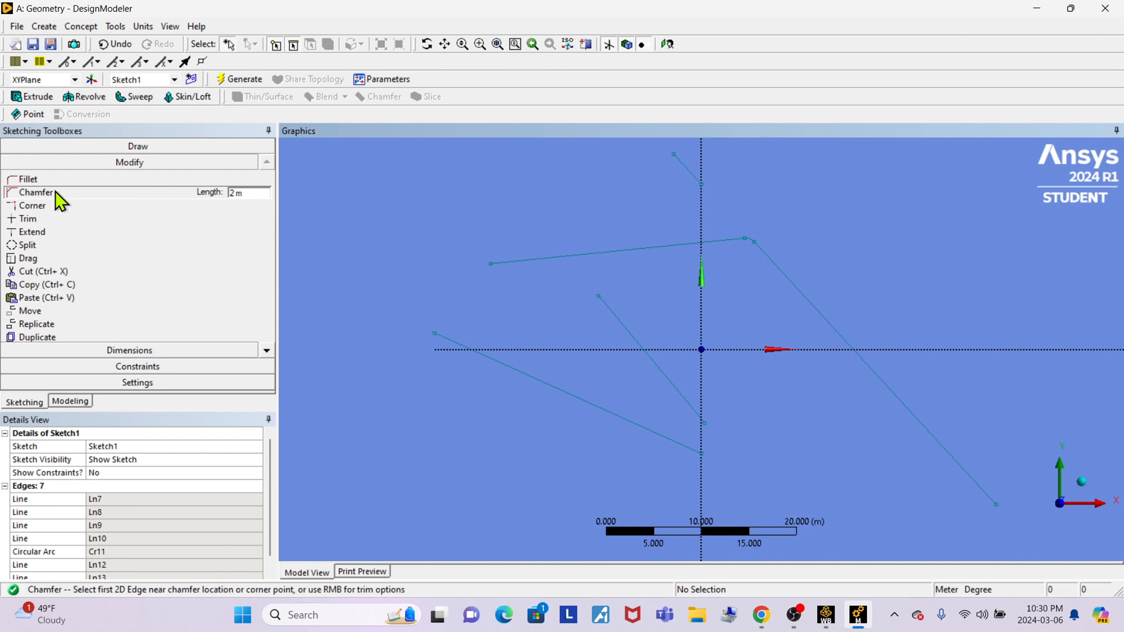
click(620, 418)
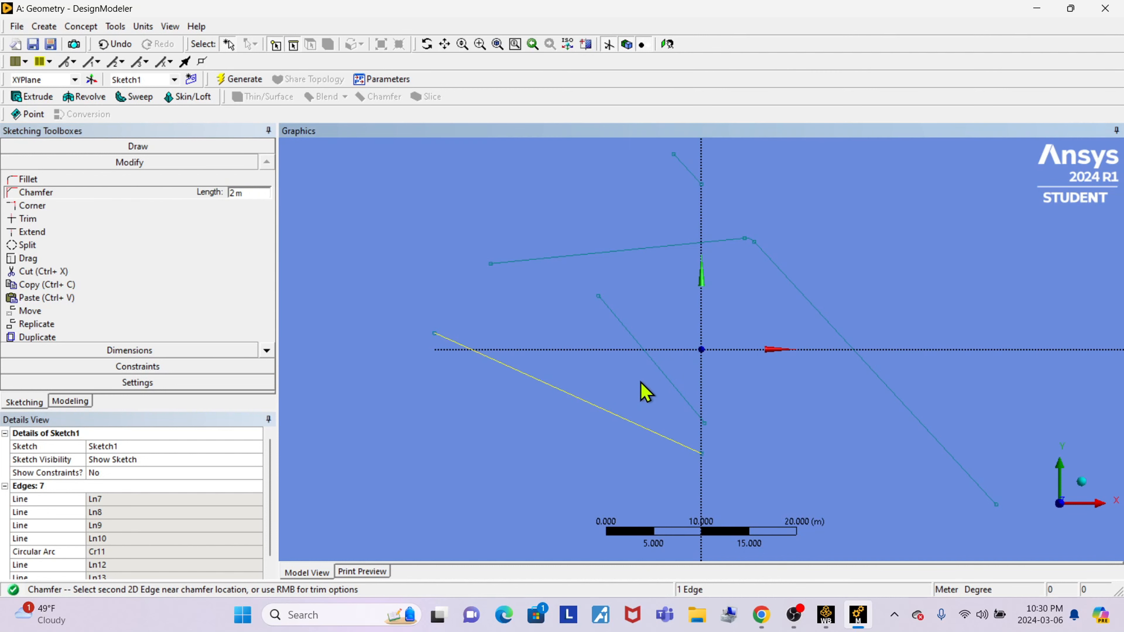
click(657, 372)
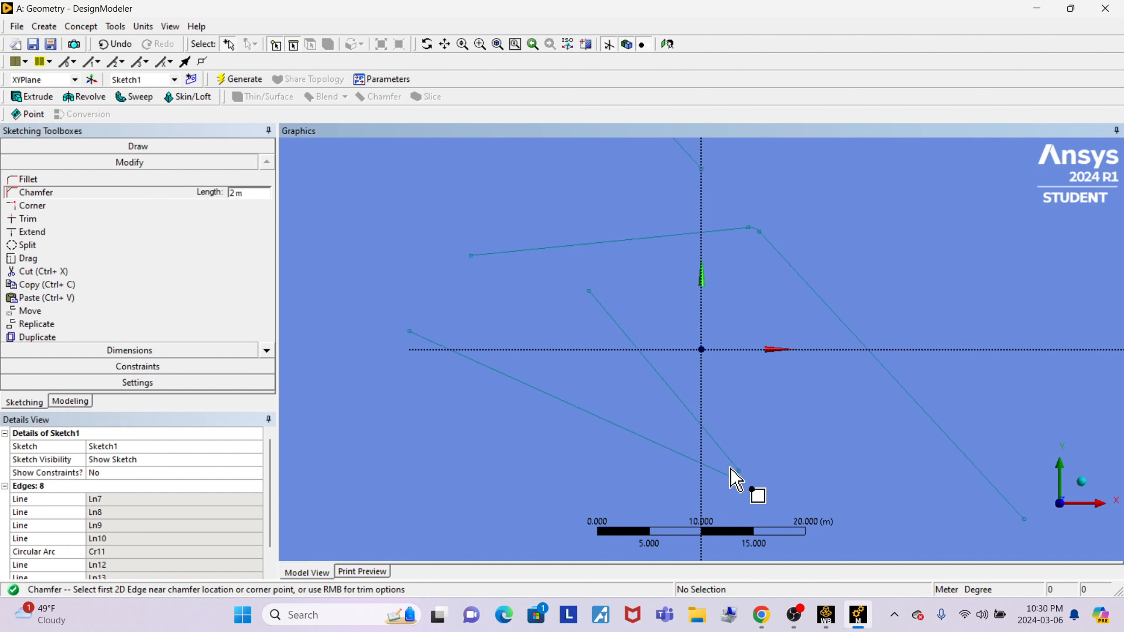
scroll(752, 500, up, 2)
scroll(722, 445, down, 1)
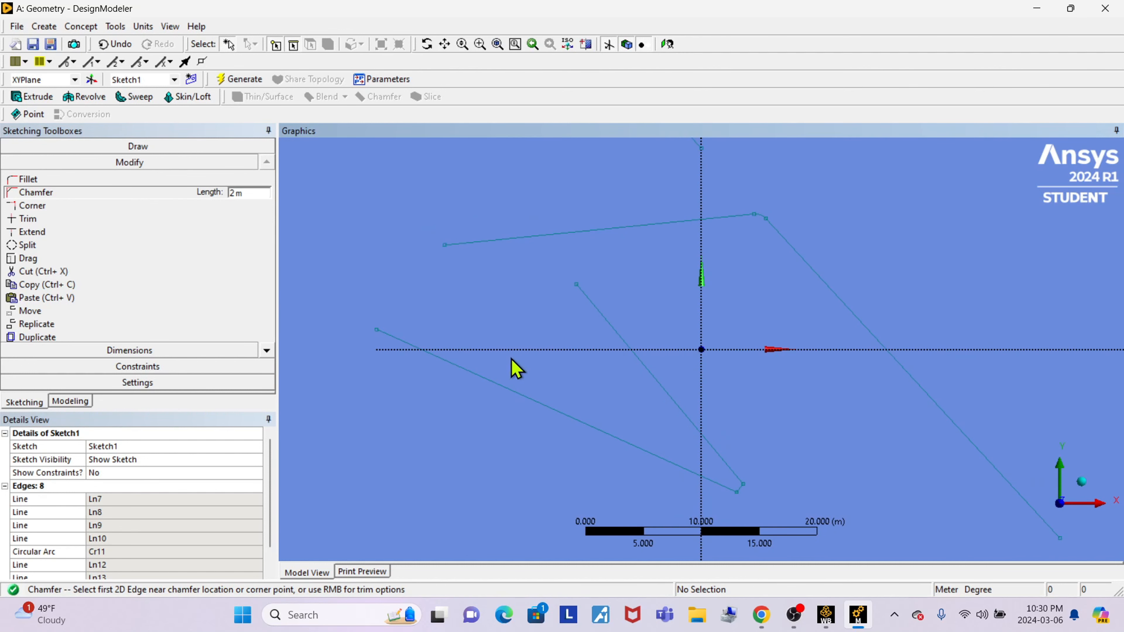
scroll(466, 397, down, 1)
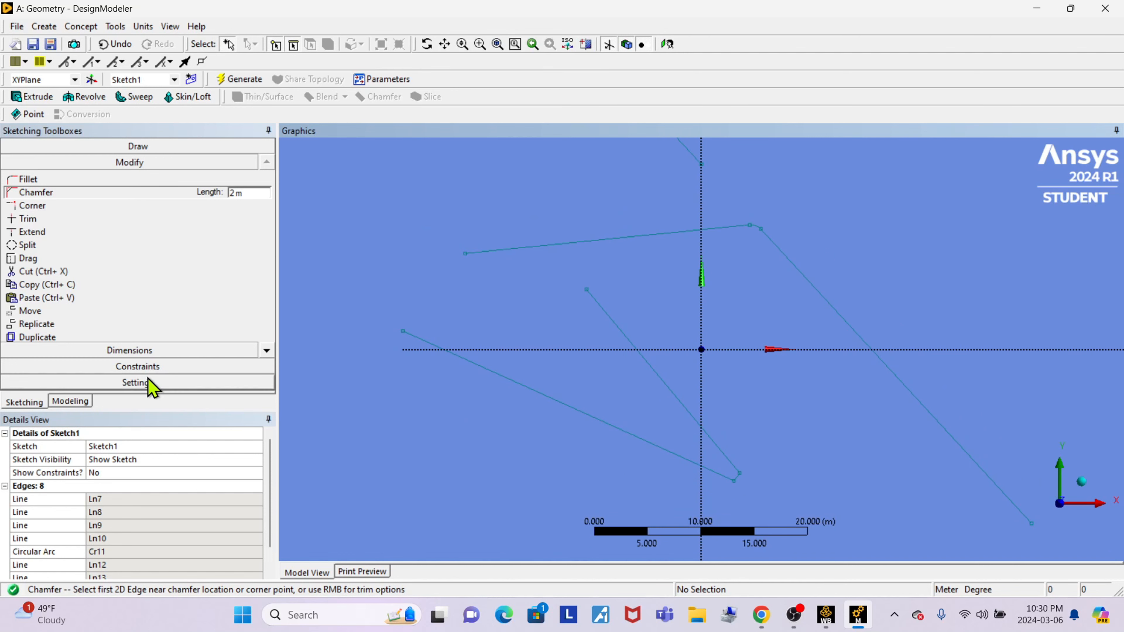
Step: Draw a steep slanted line right of the existing shapes and a horizontal line ending just short of the long vertical line
click(146, 147)
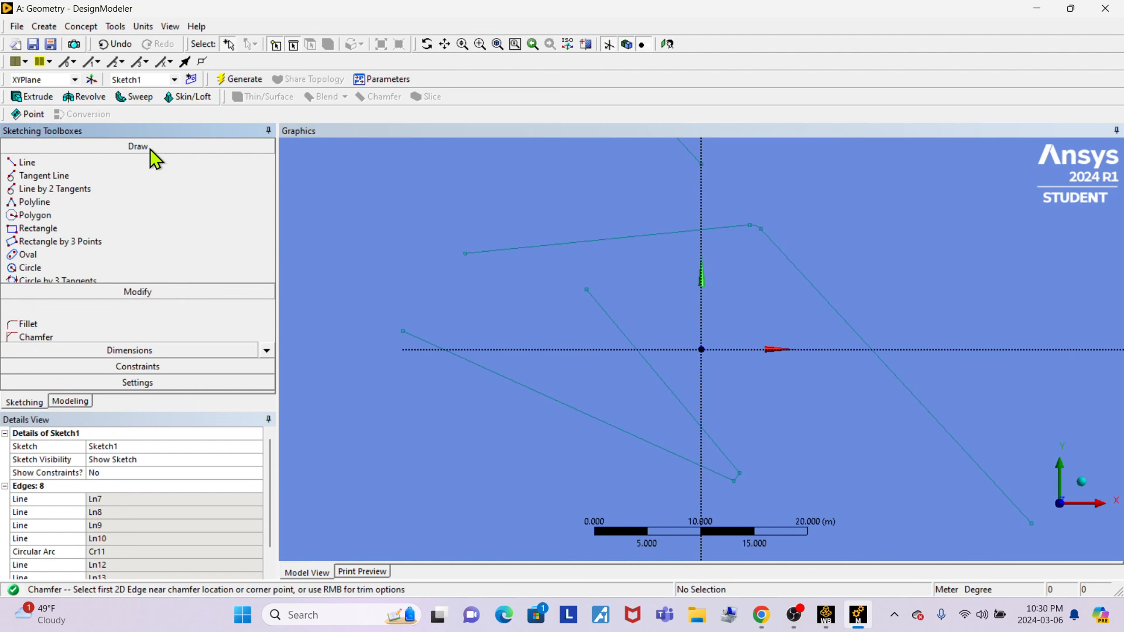
click(44, 163)
scroll(571, 451, down, 1)
click(921, 212)
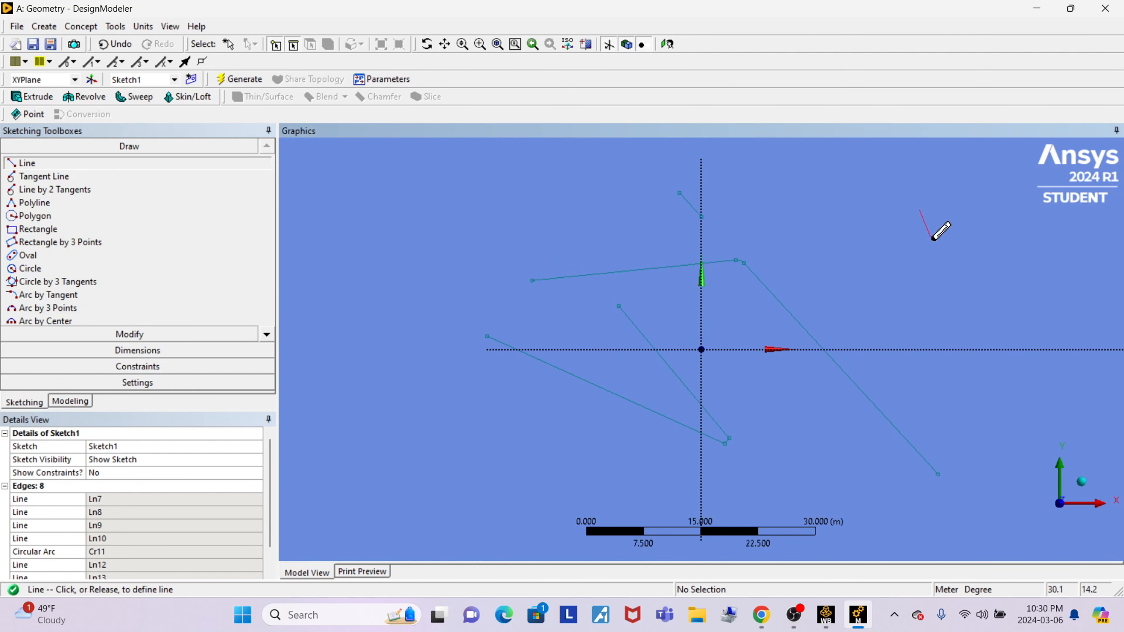
click(965, 380)
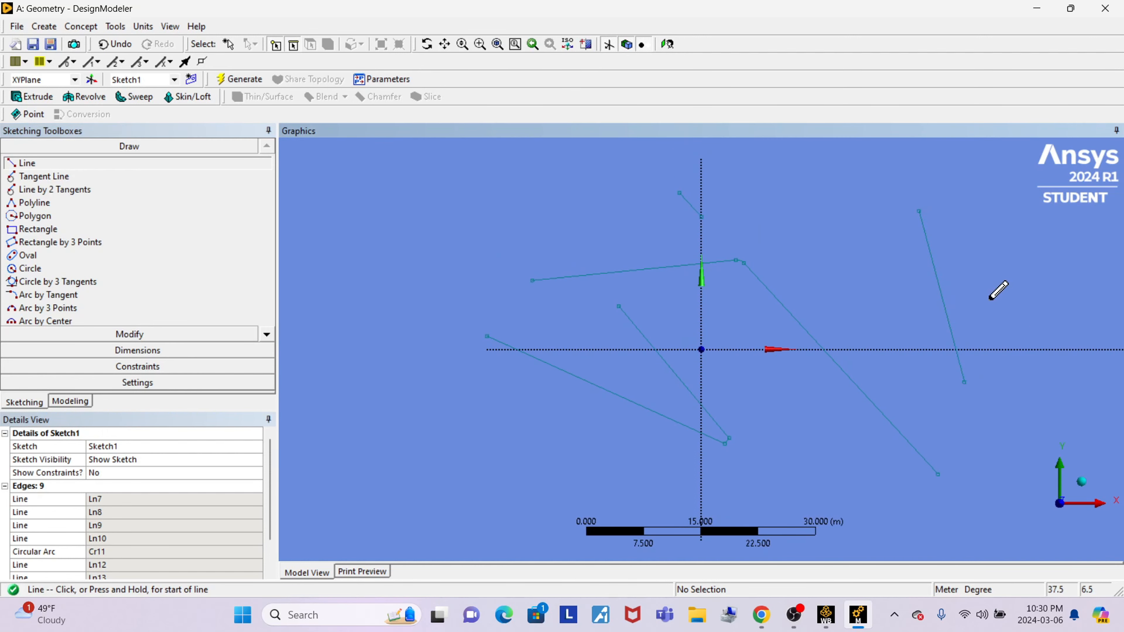
scroll(912, 290, down, 2)
click(944, 329)
click(1062, 329)
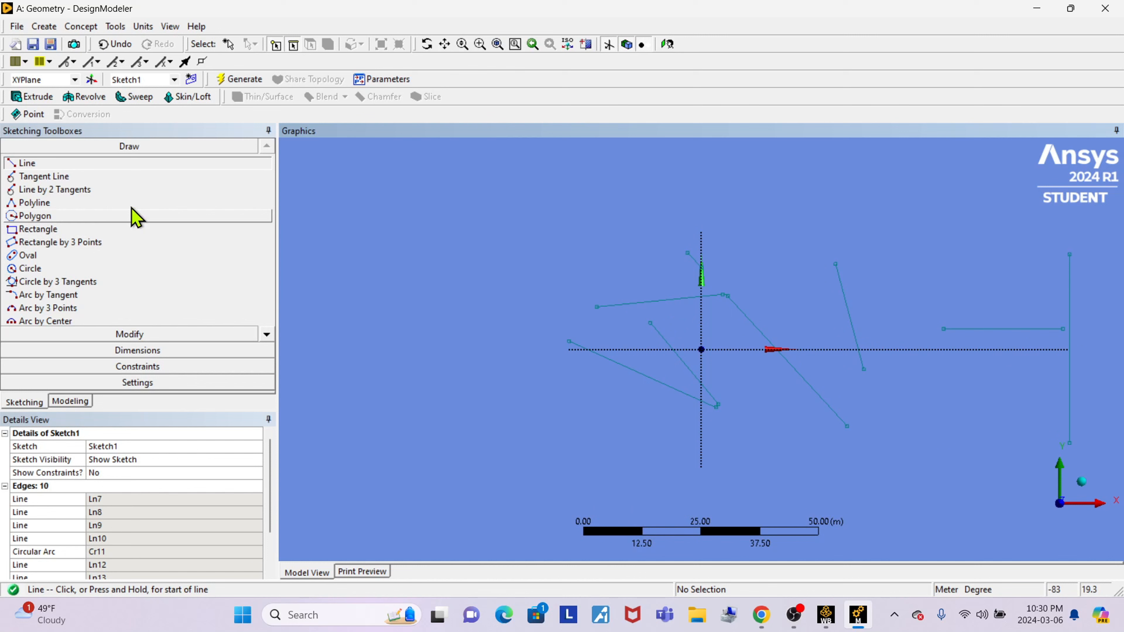
Step: Join the horizontal line and the steep slanted line with the Corner tool, picking the horizontal line's left end and the slanted line's upper part
click(138, 335)
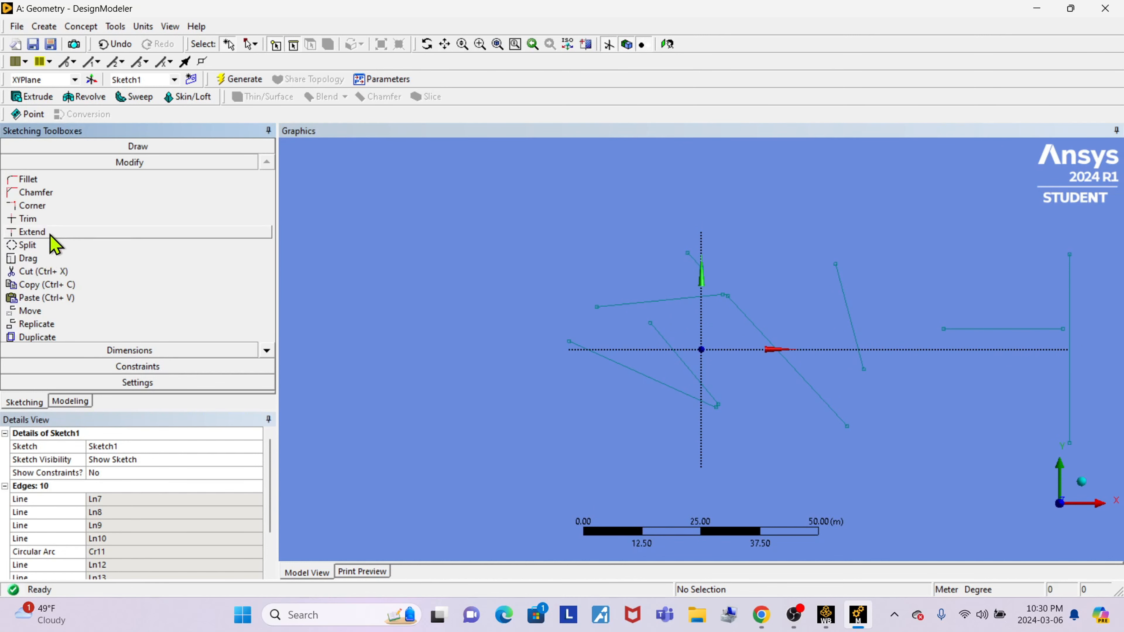
click(58, 206)
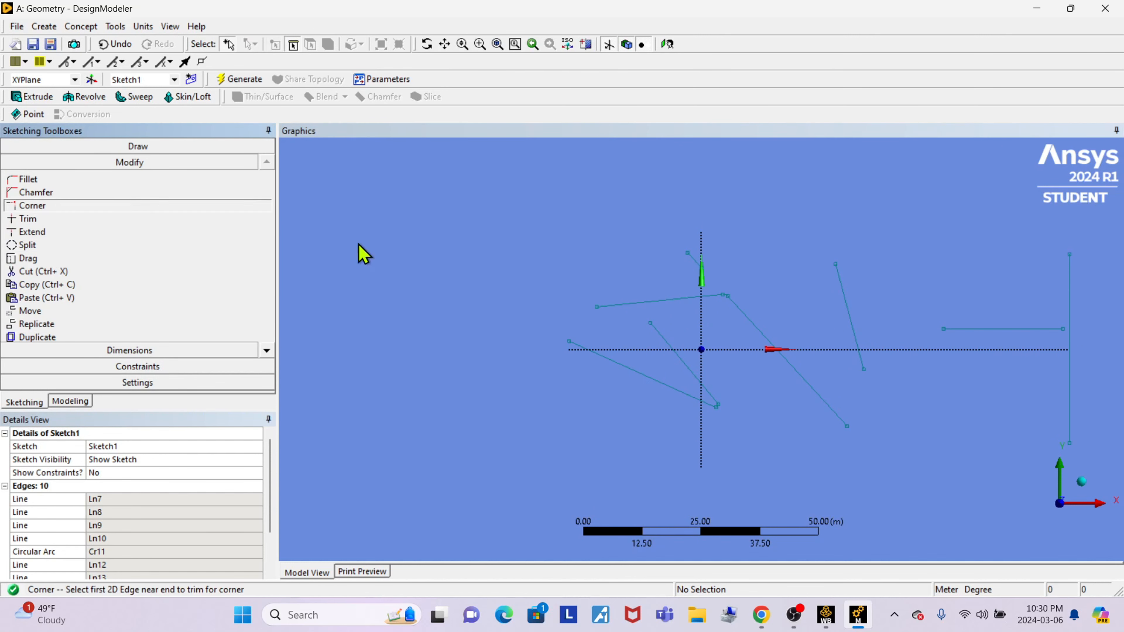
click(952, 329)
click(840, 283)
scroll(904, 331, up, 2)
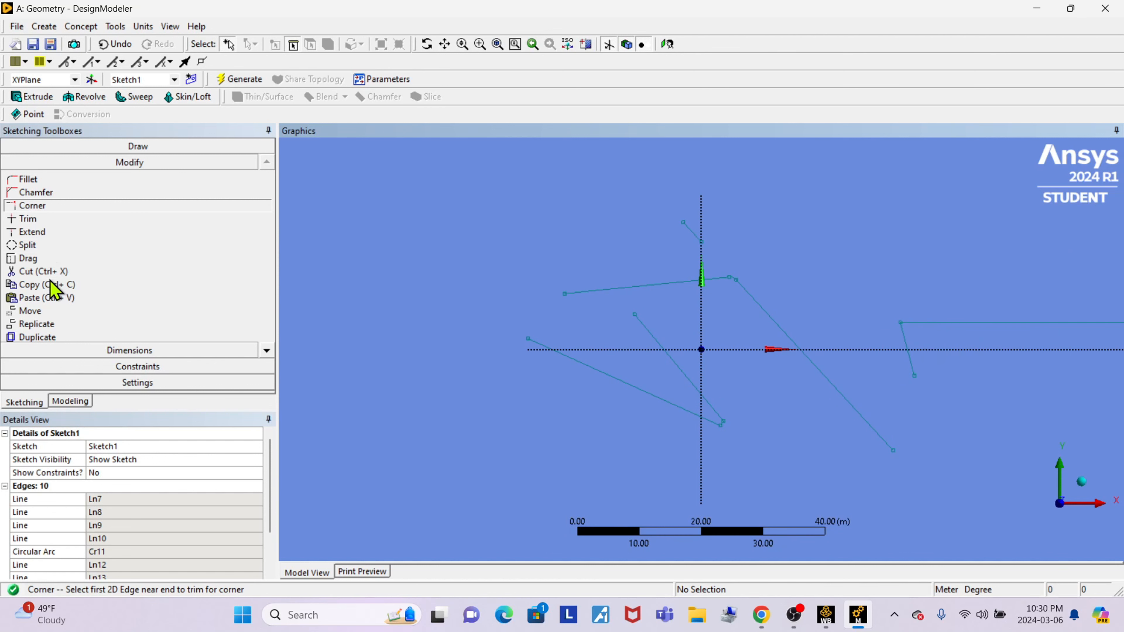
Step: Split the gently sloping line of the filleted pair close to its left end
click(38, 245)
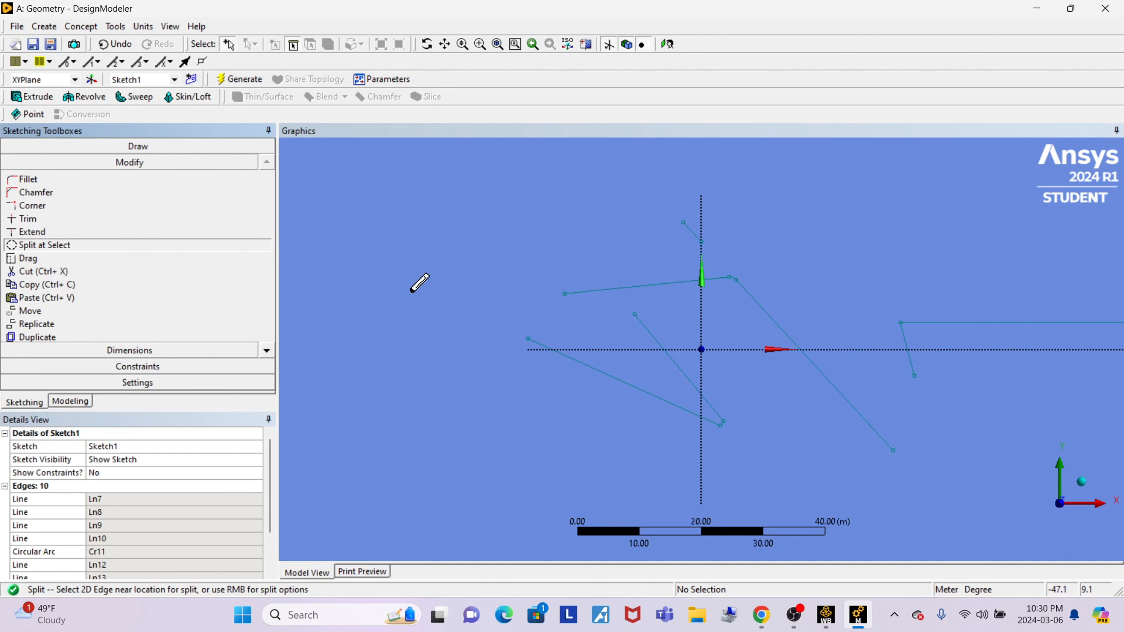
click(569, 294)
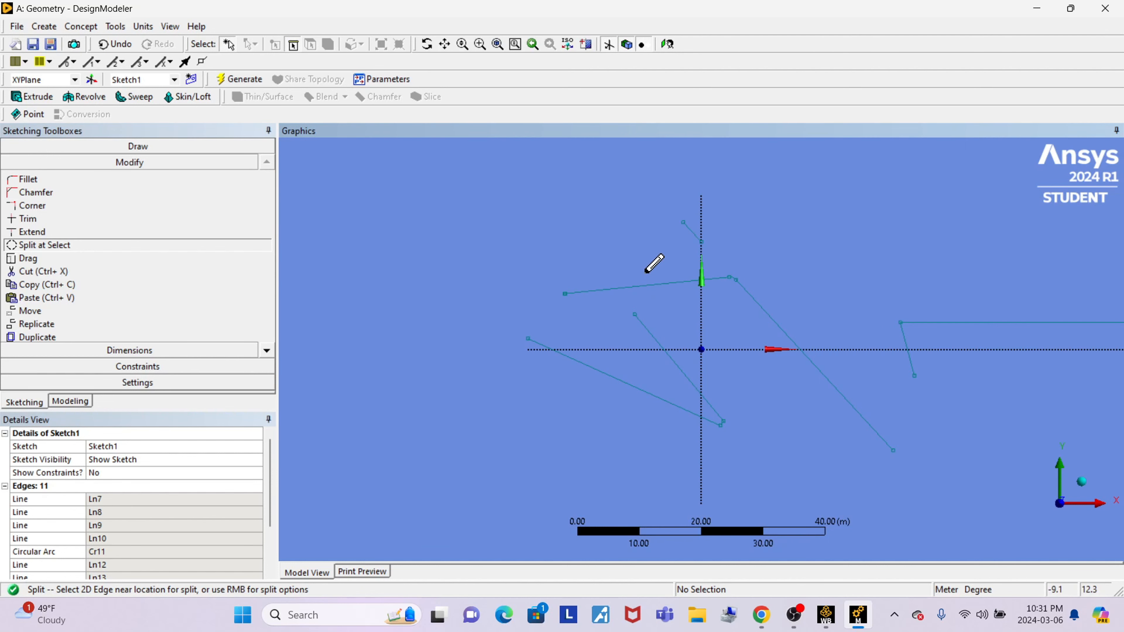
scroll(652, 263, down, 2)
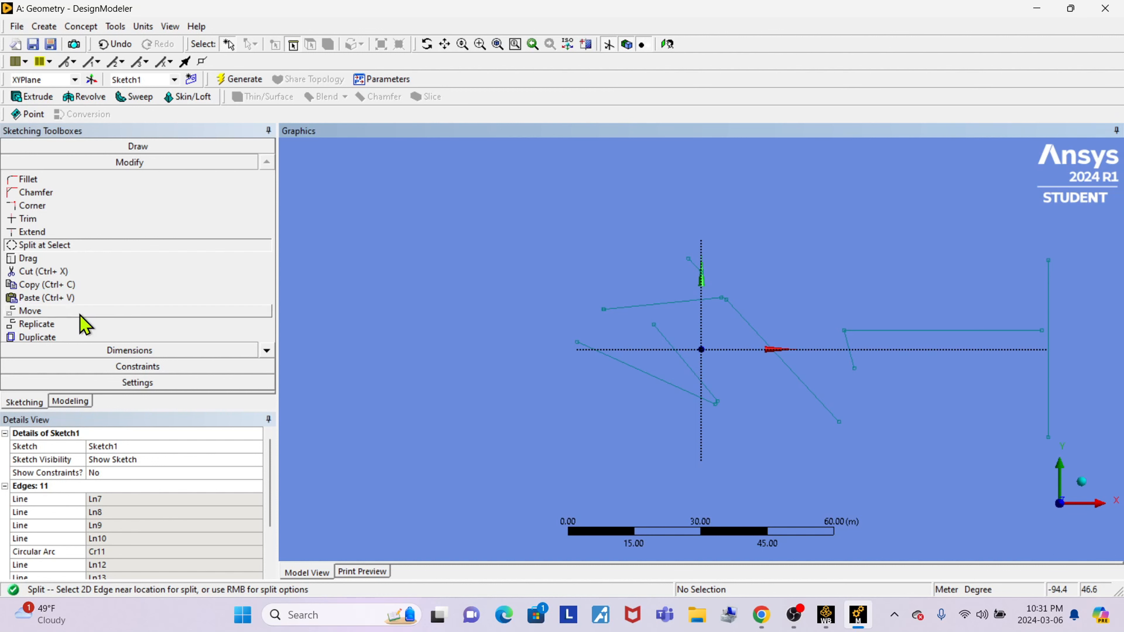
Step: Draw a long slanted line above the existing shapes, rising from left to right across the vertical axis
click(181, 148)
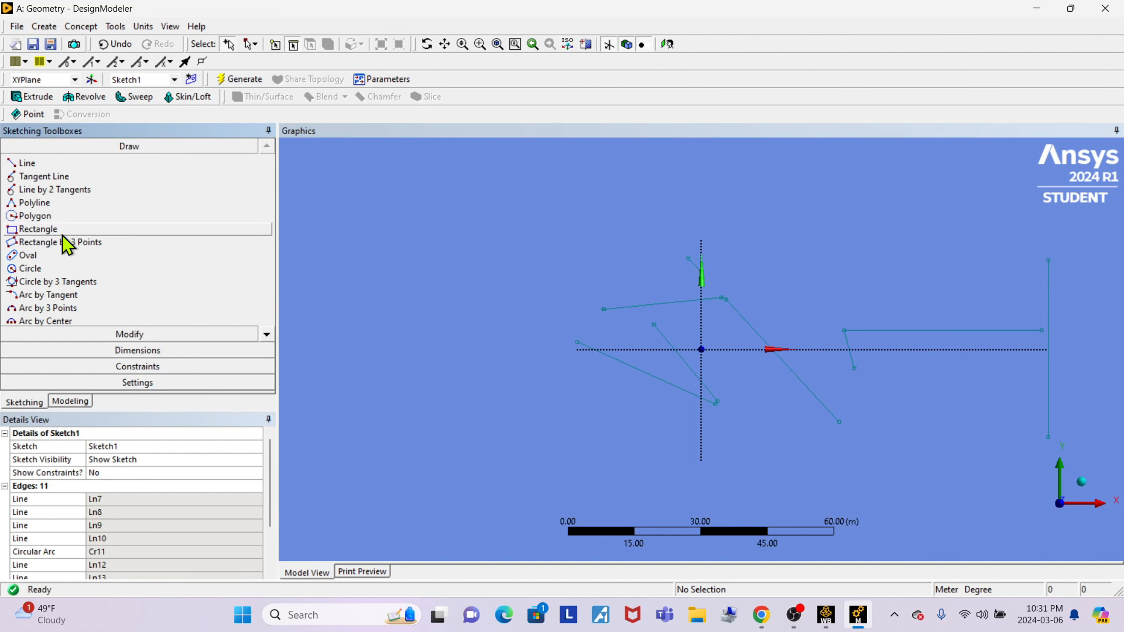
click(46, 165)
click(519, 247)
click(766, 179)
Step: Split the new long slanted line at a point left of the vertical axis
click(129, 334)
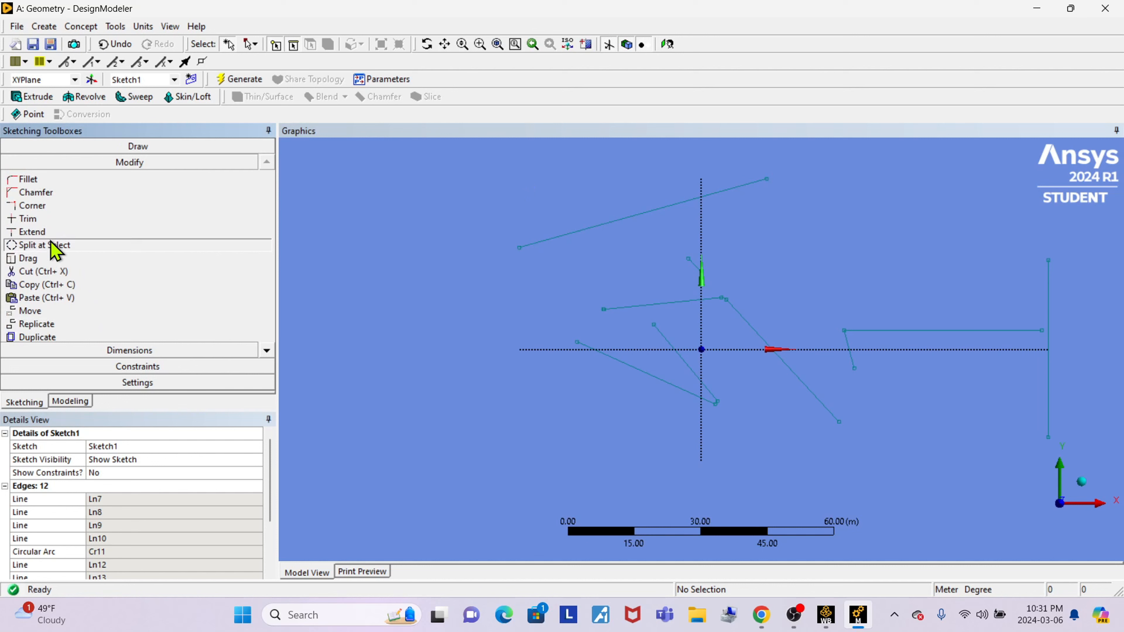
click(50, 245)
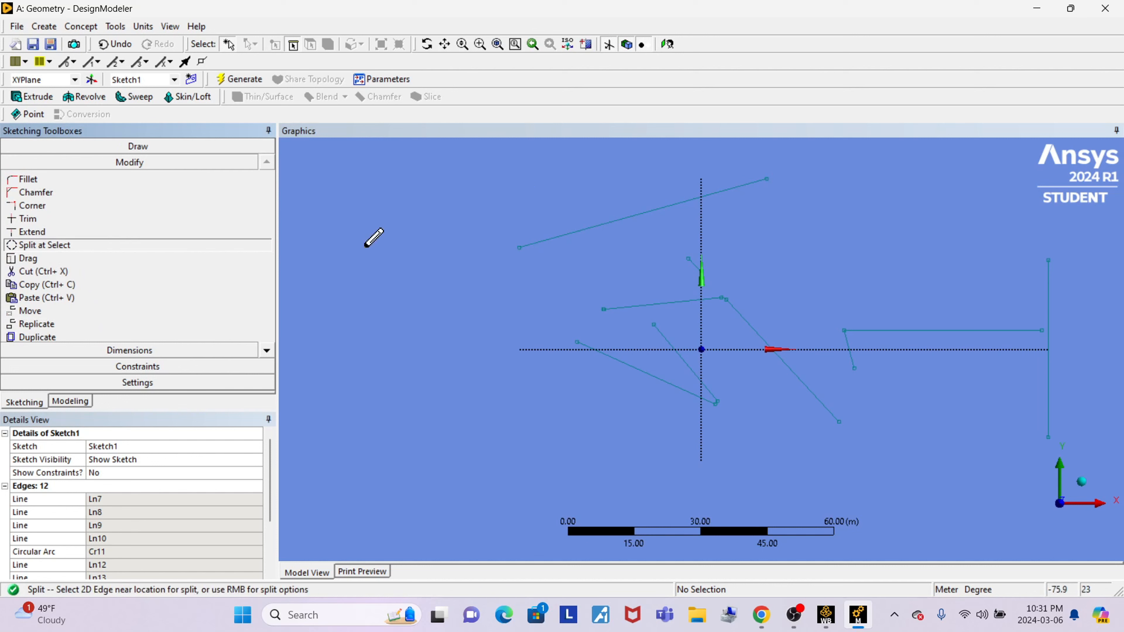
click(615, 219)
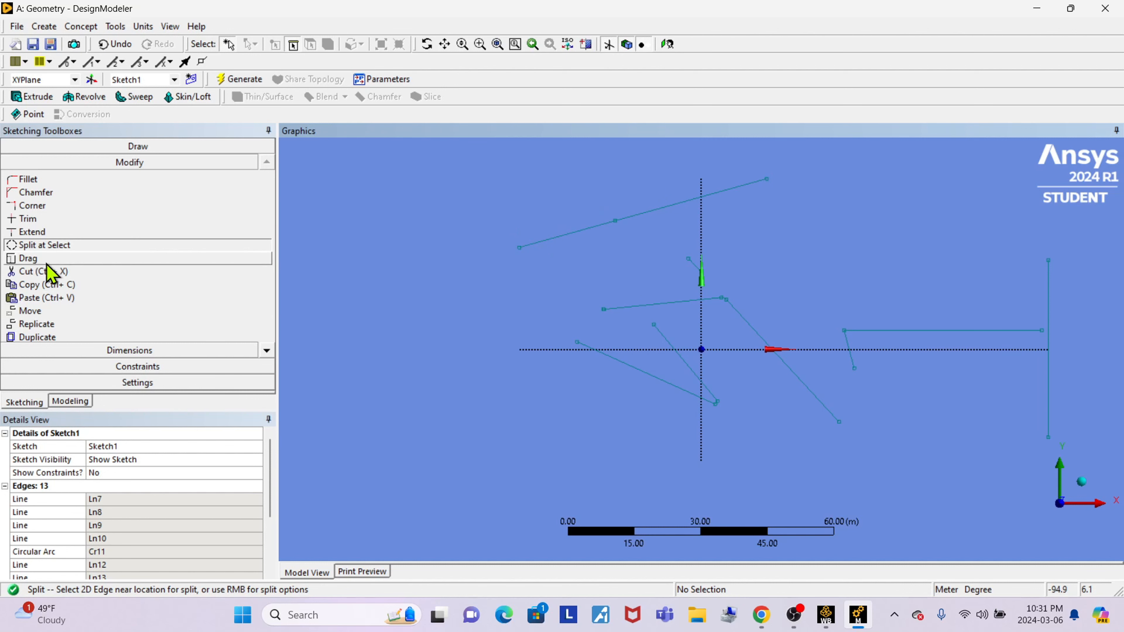
Step: Reposition the longer chamfered line down and to the left, and shift the split slanted line downward with the Drag tool
click(36, 260)
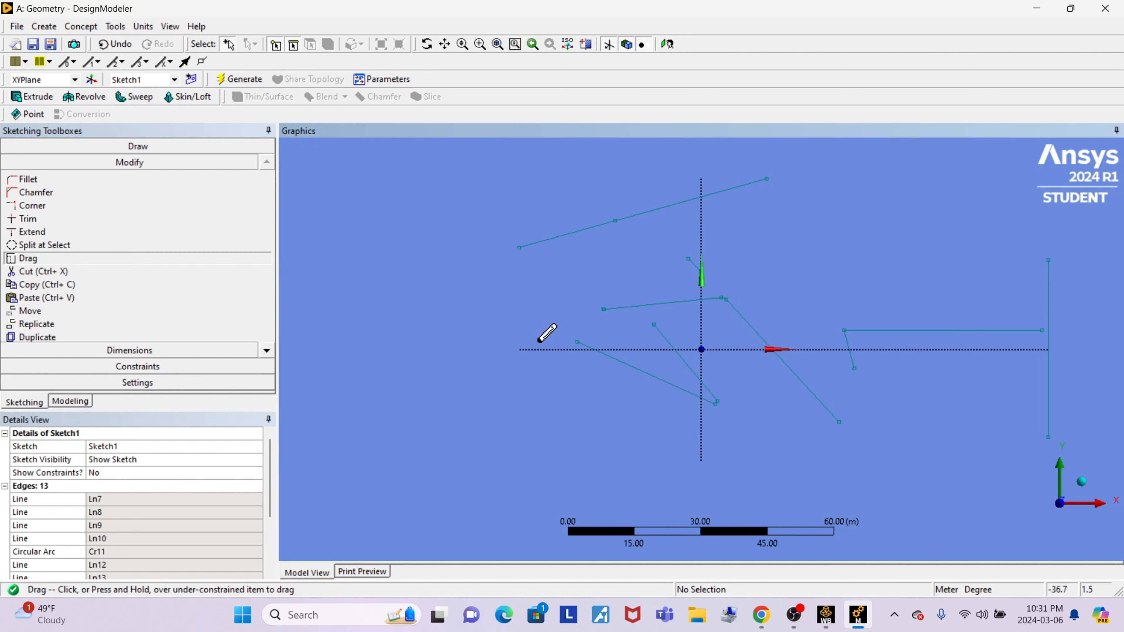
mouse_move(611, 358)
mouse_down()
mouse_move(615, 347)
mouse_move(639, 351)
mouse_move(711, 216)
mouse_move(765, 150)
mouse_move(615, 384)
mouse_move(426, 412)
mouse_move(707, 107)
mouse_move(583, 369)
mouse_move(544, 405)
mouse_up()
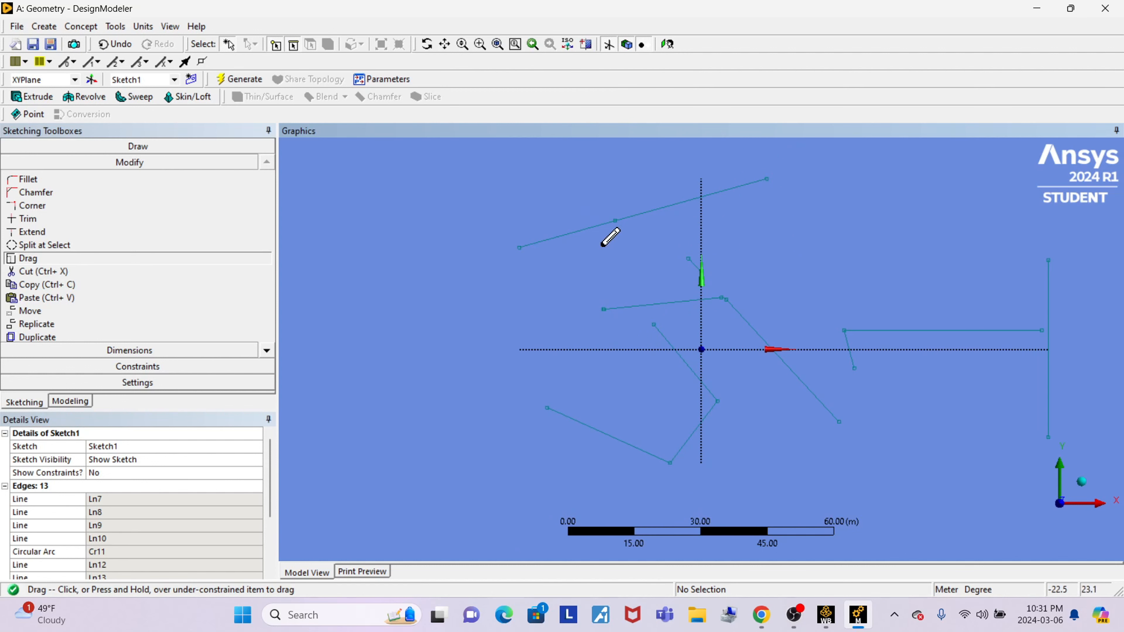
mouse_move(591, 222)
mouse_down()
mouse_move(615, 269)
mouse_move(580, 177)
mouse_move(527, 195)
mouse_move(542, 277)
mouse_move(540, 264)
mouse_up()
Step: Using Move with rotation 270°, reposition the long vertical line and the upper slanted segment until the vertical line crosses the remaining left segment
click(51, 313)
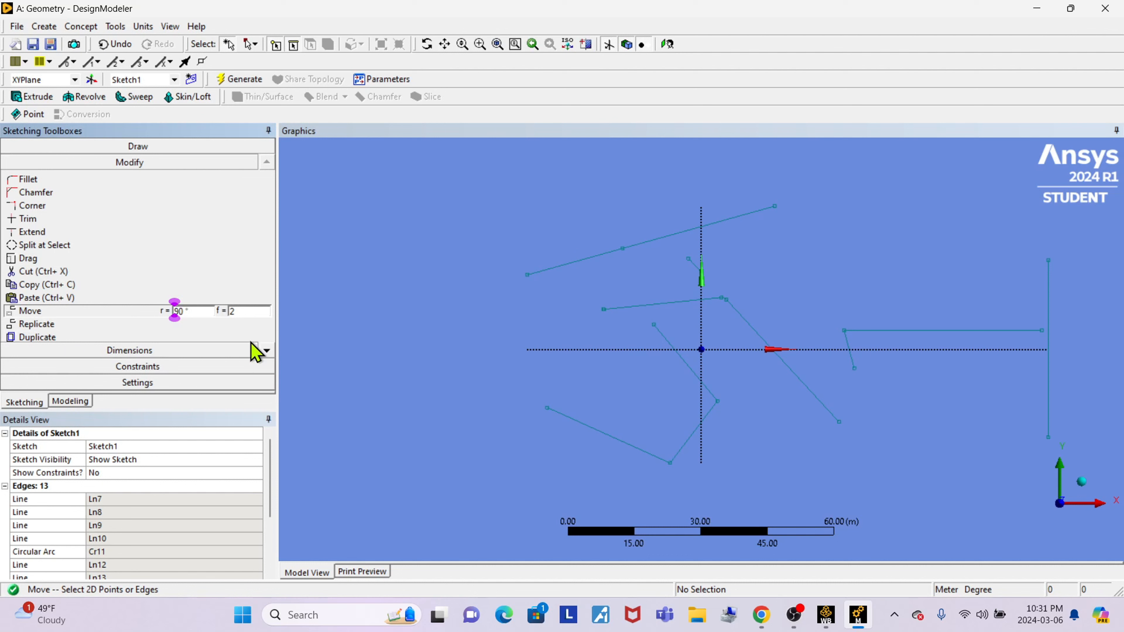
click(195, 312)
double_click(177, 314)
text(70)
click(903, 330)
text(2)
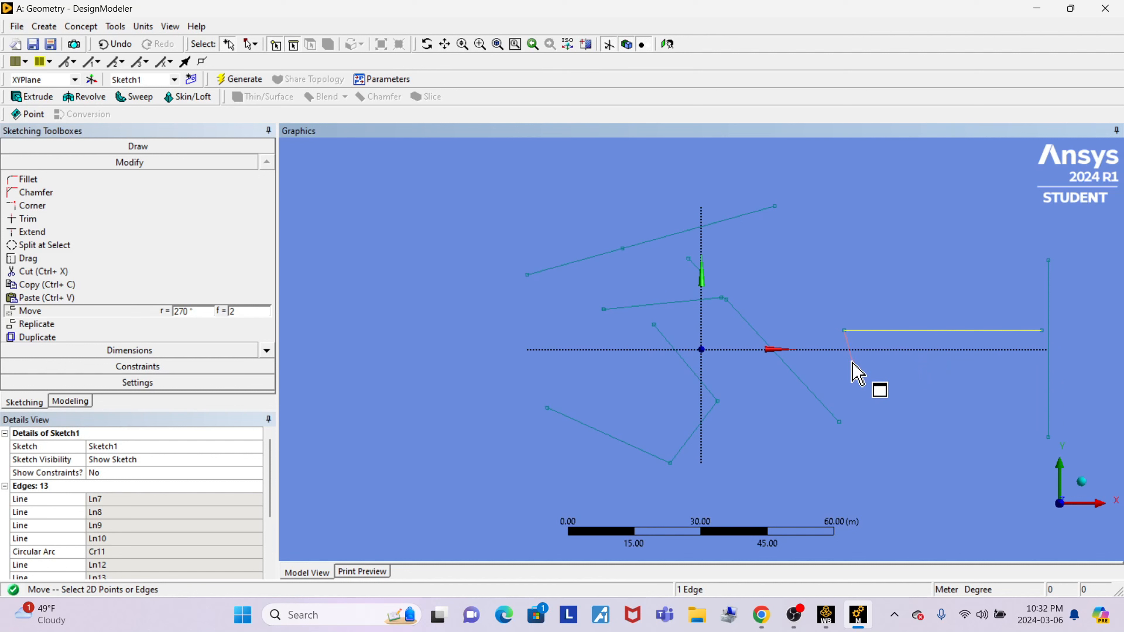
ctrl+click(852, 363)
click(247, 80)
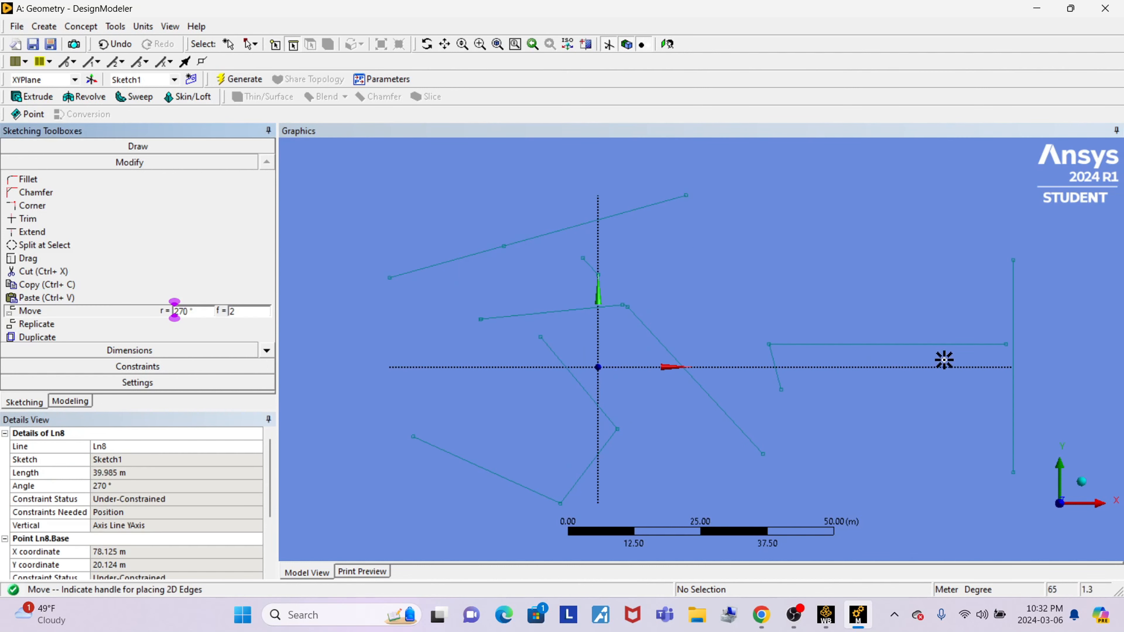
click(1014, 317)
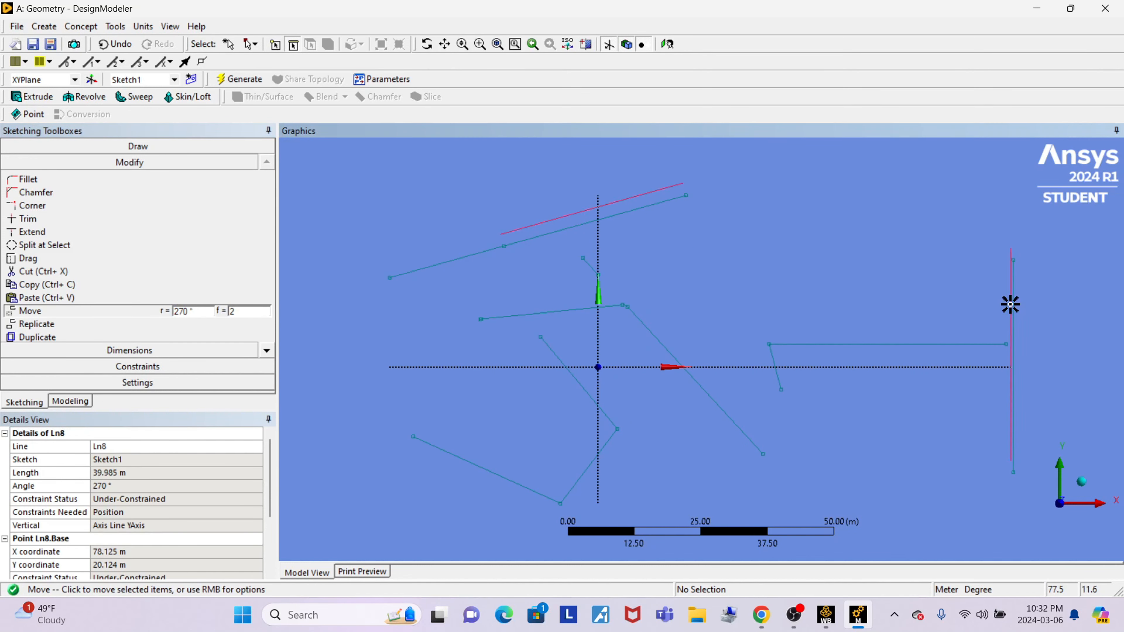
click(1012, 306)
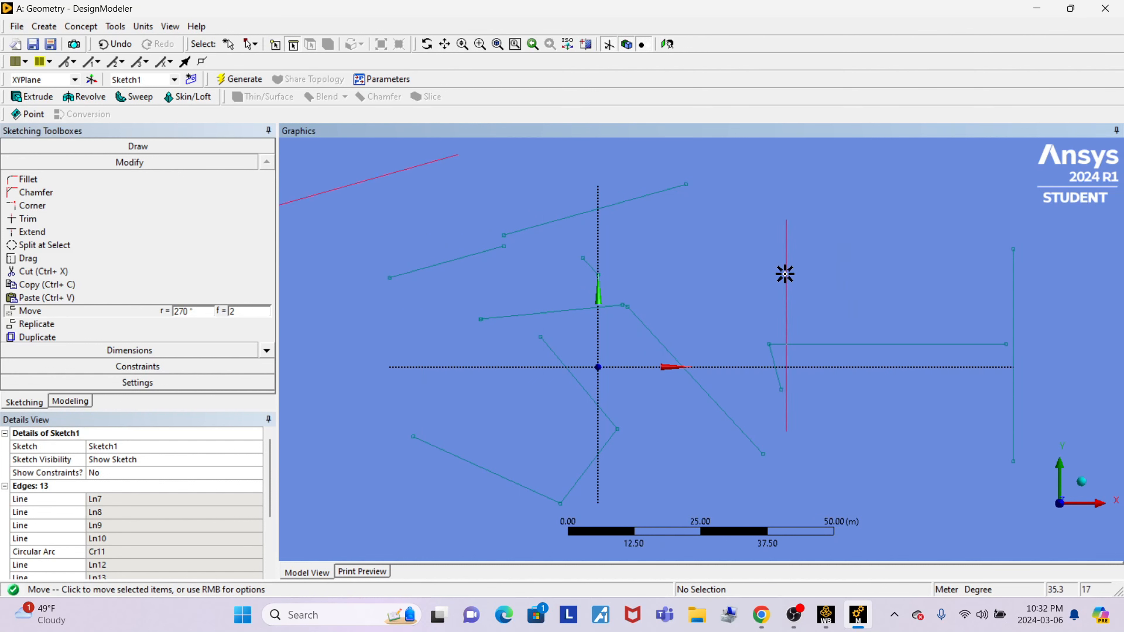
click(778, 268)
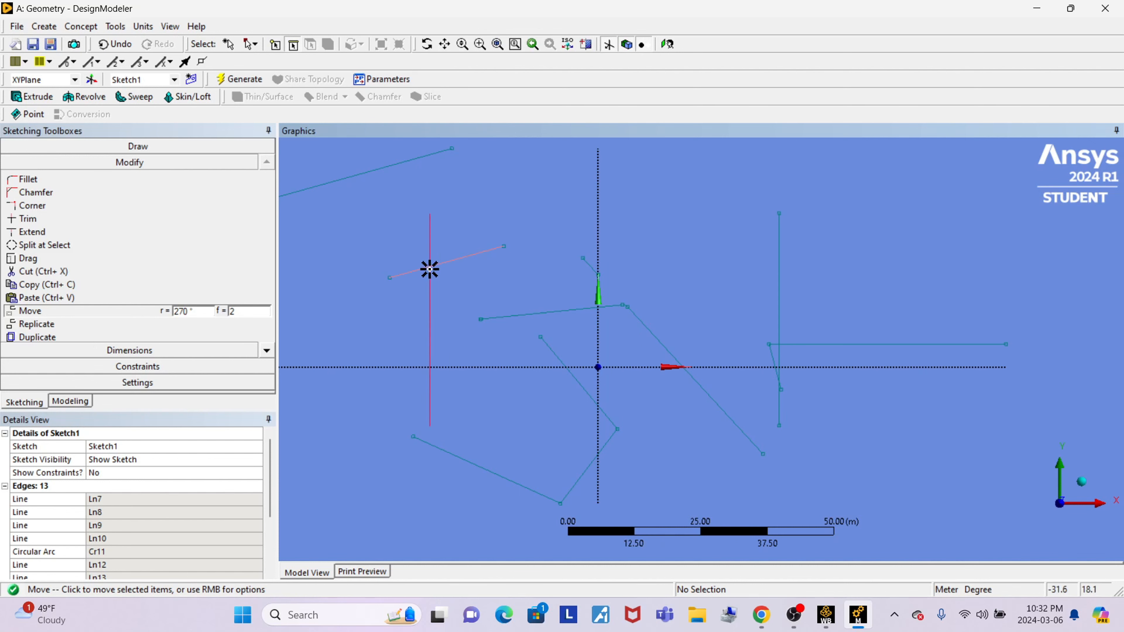
click(414, 251)
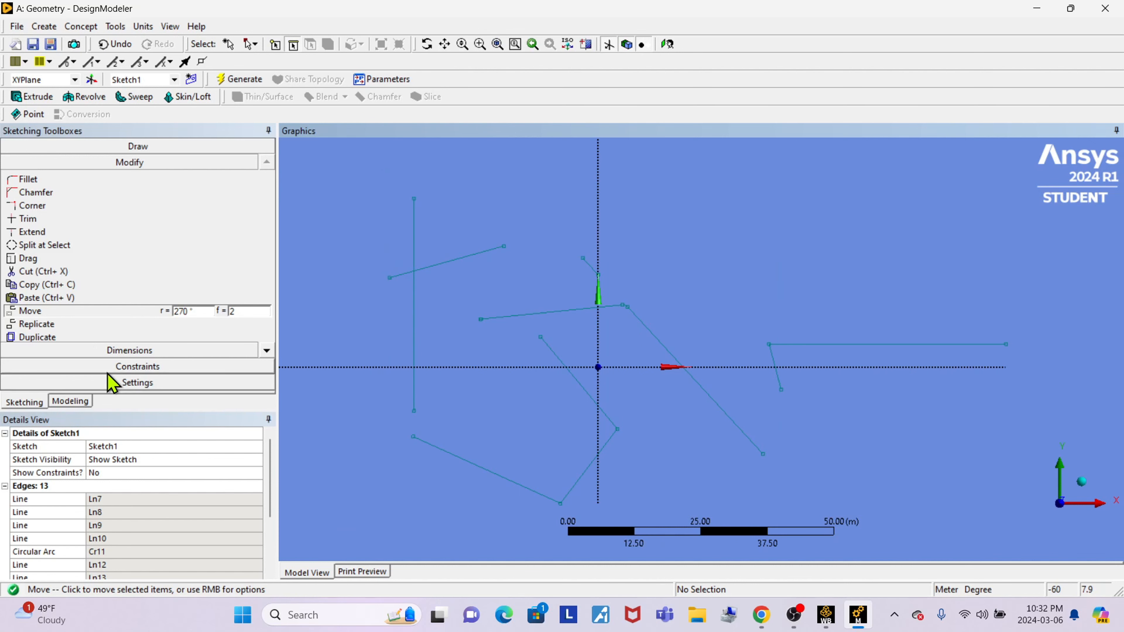
Step: Try to replicate the vertical line left of the origin and review its endpoint details
click(51, 325)
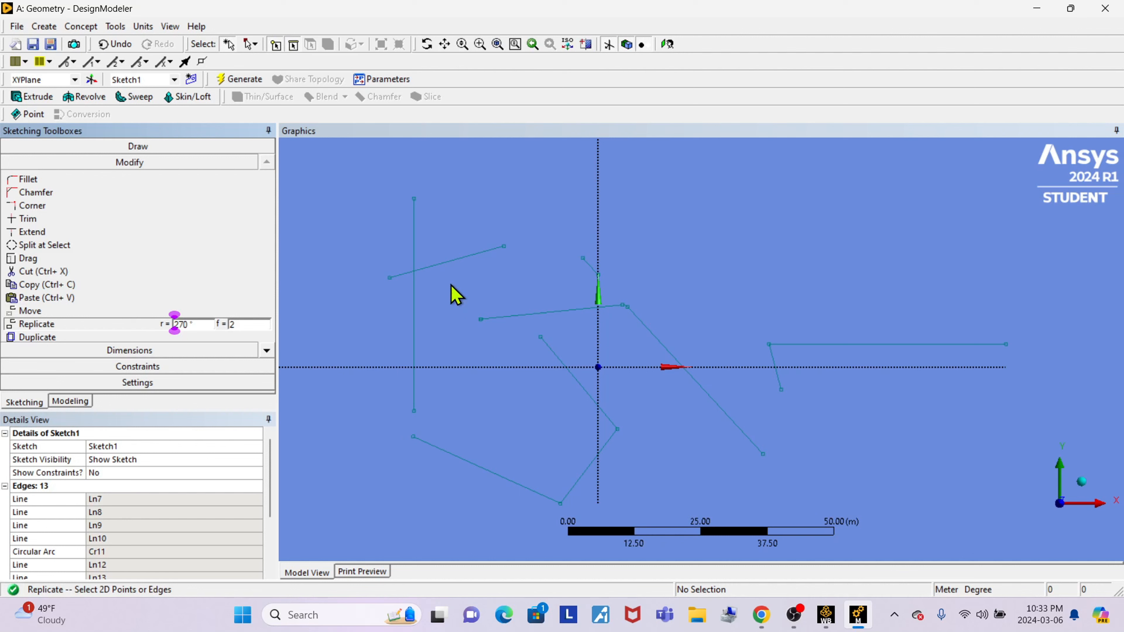
click(414, 301)
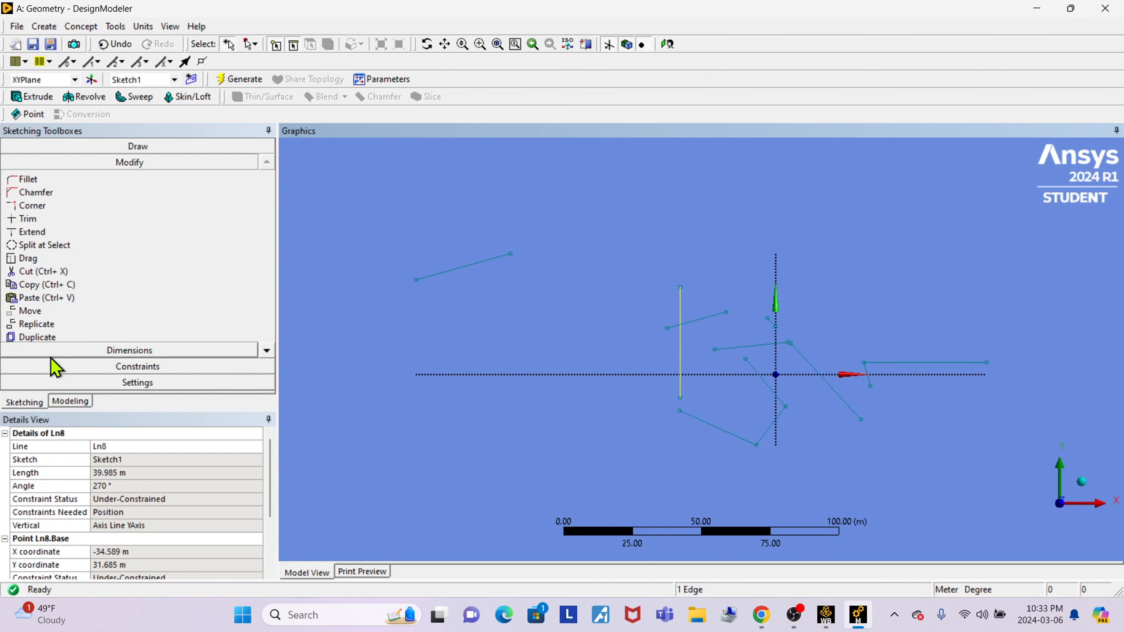
scroll(101, 540, down, 3)
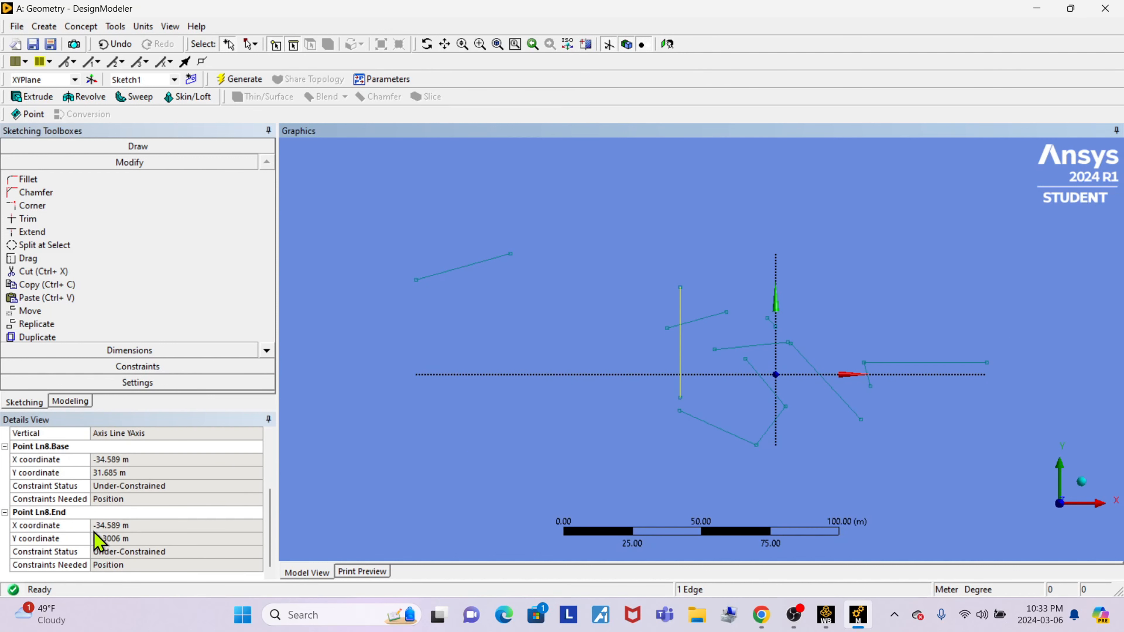
Step: Try to duplicate the vertical line left of the origin
click(56, 337)
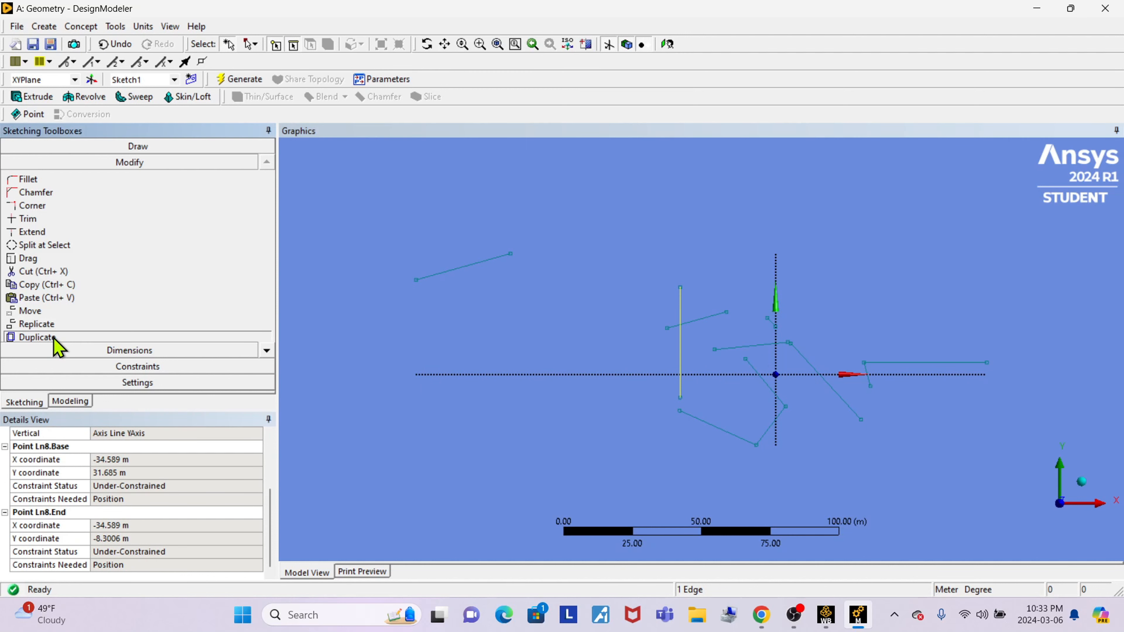
click(680, 341)
click(681, 338)
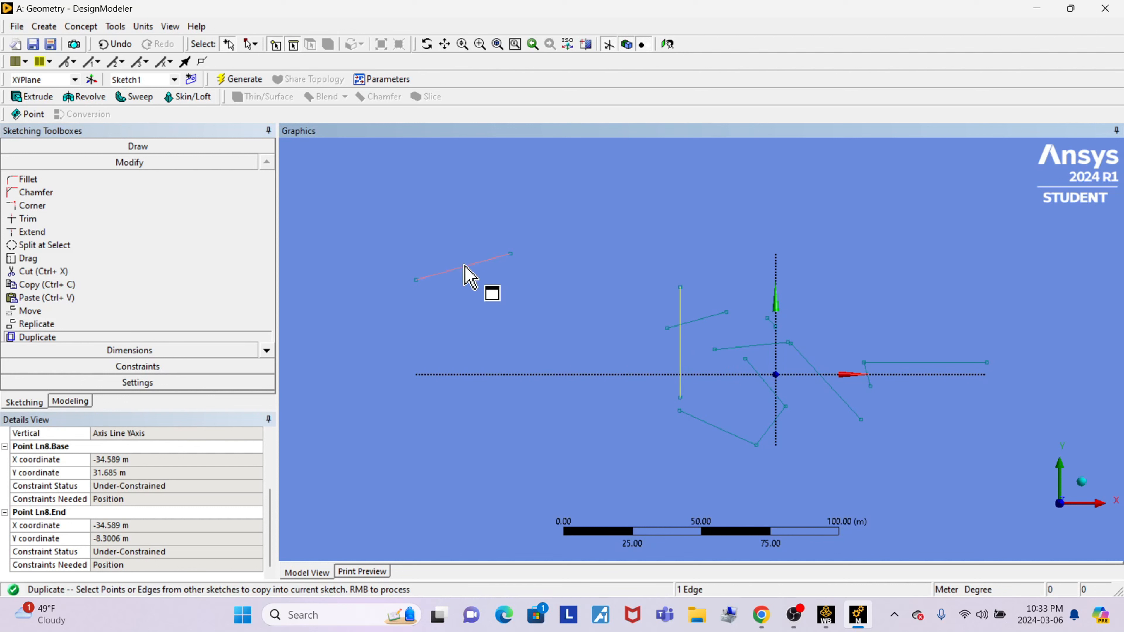
click(319, 170)
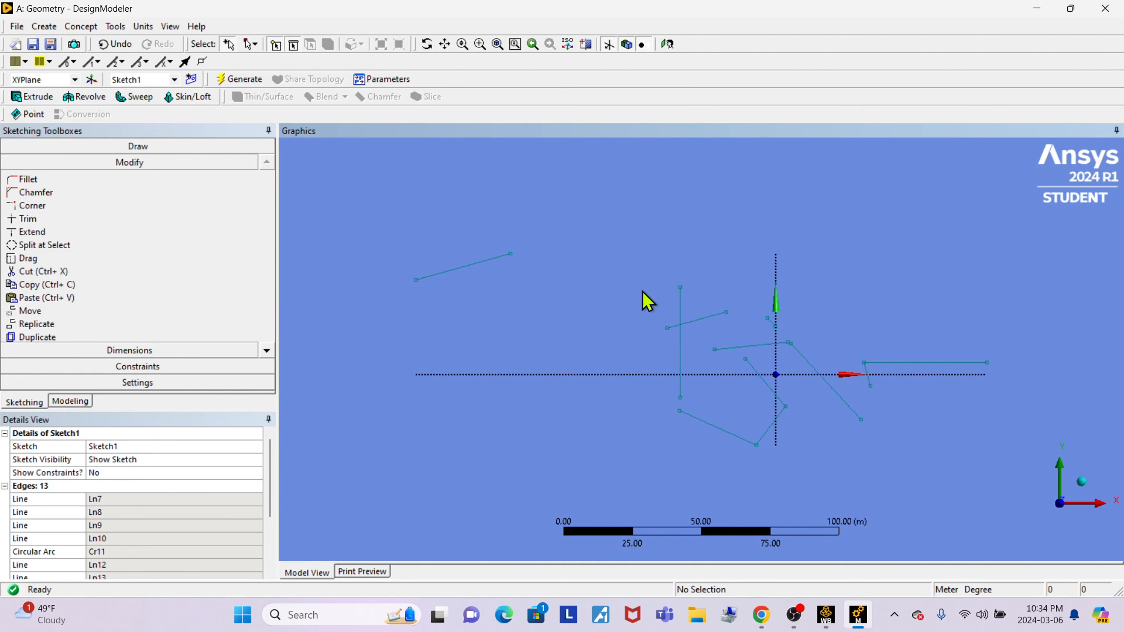
click(37, 324)
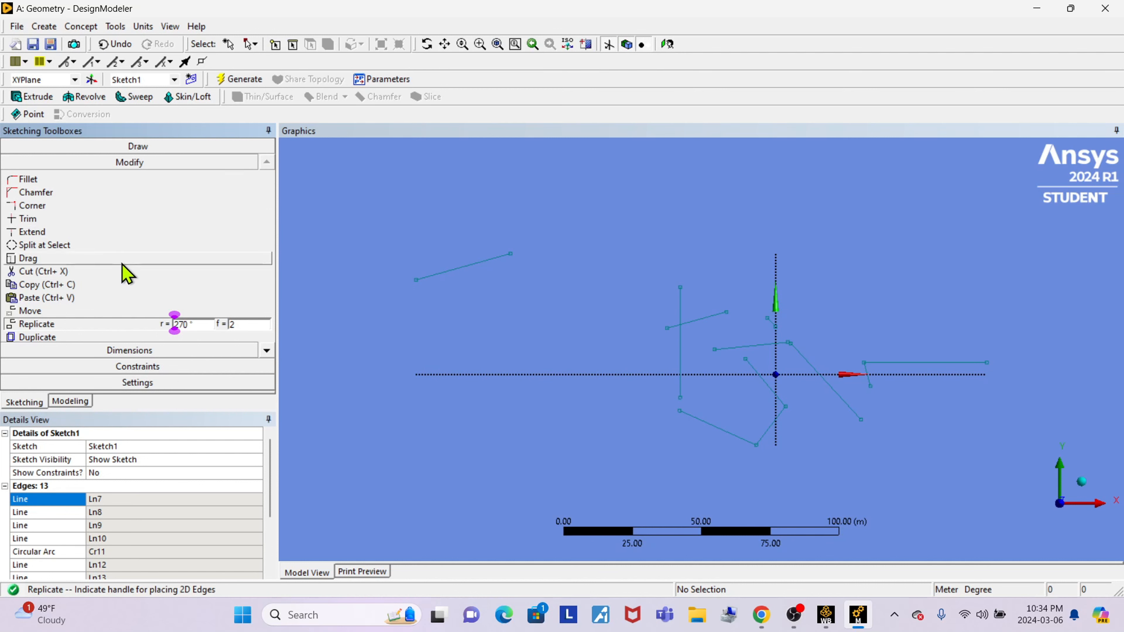
Step: Add a length dimension between the endpoints of the slanted line at the sketch's upper left, placed just below the line
click(144, 350)
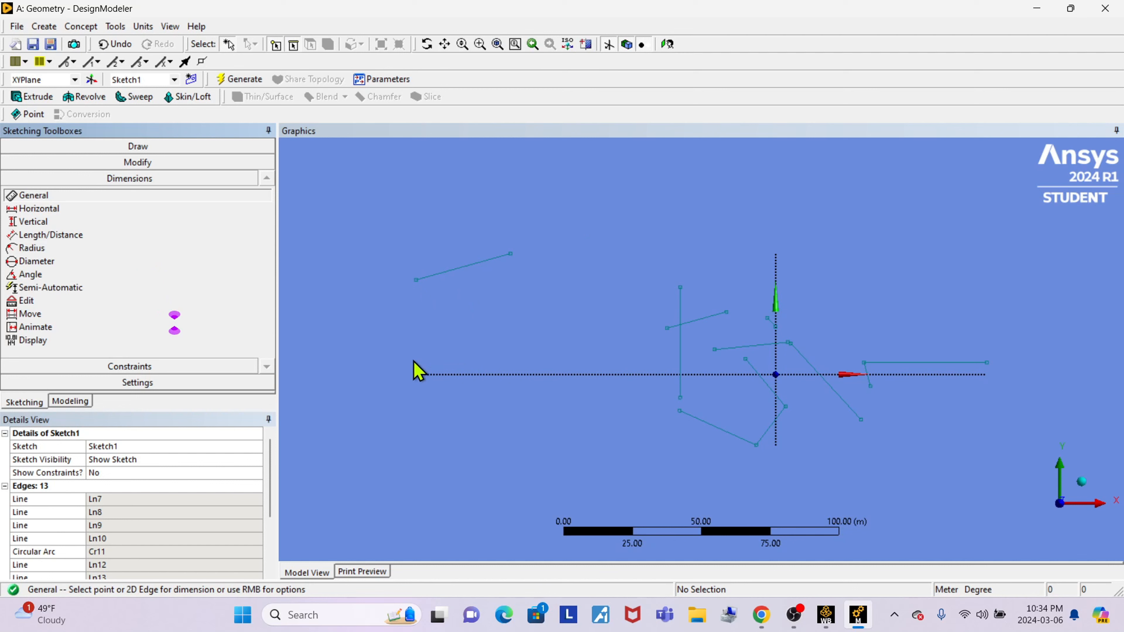
click(95, 236)
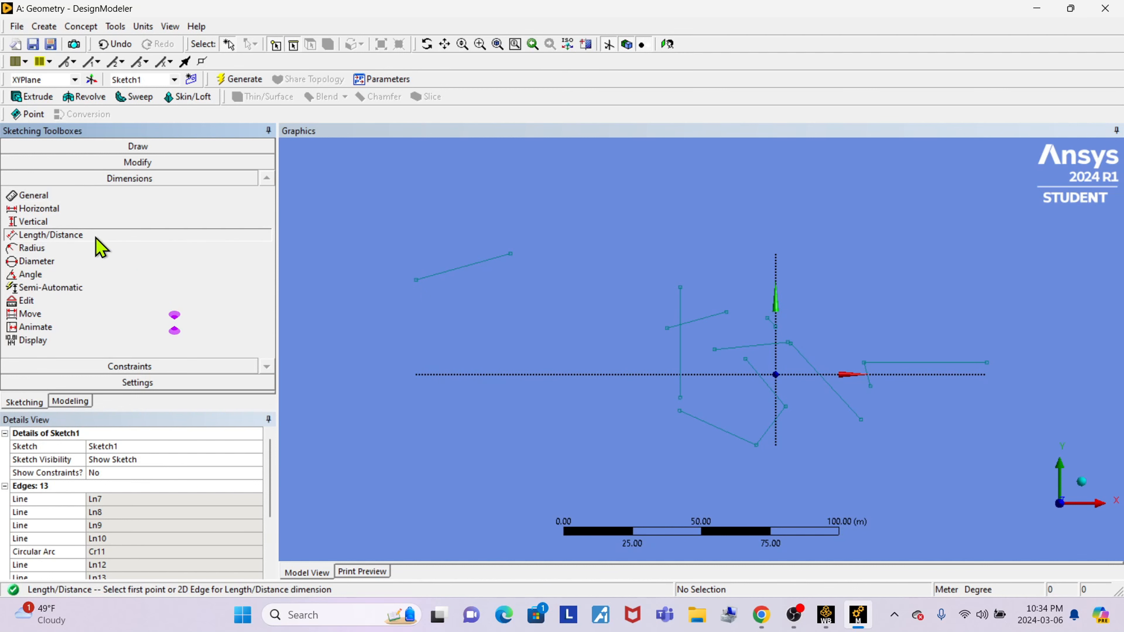
click(455, 272)
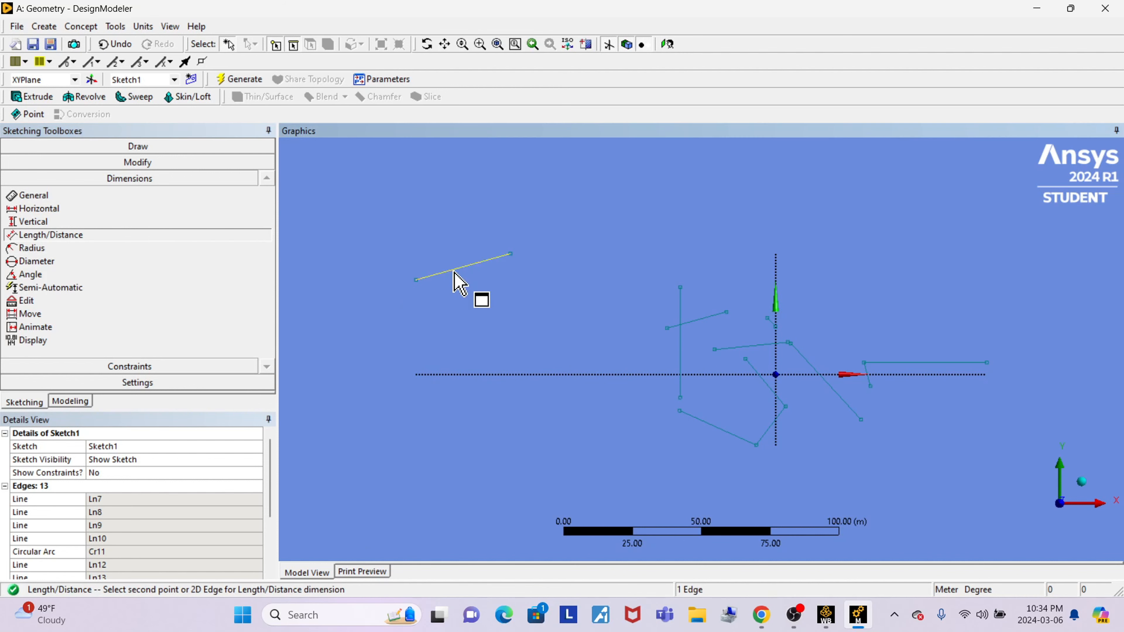
click(417, 279)
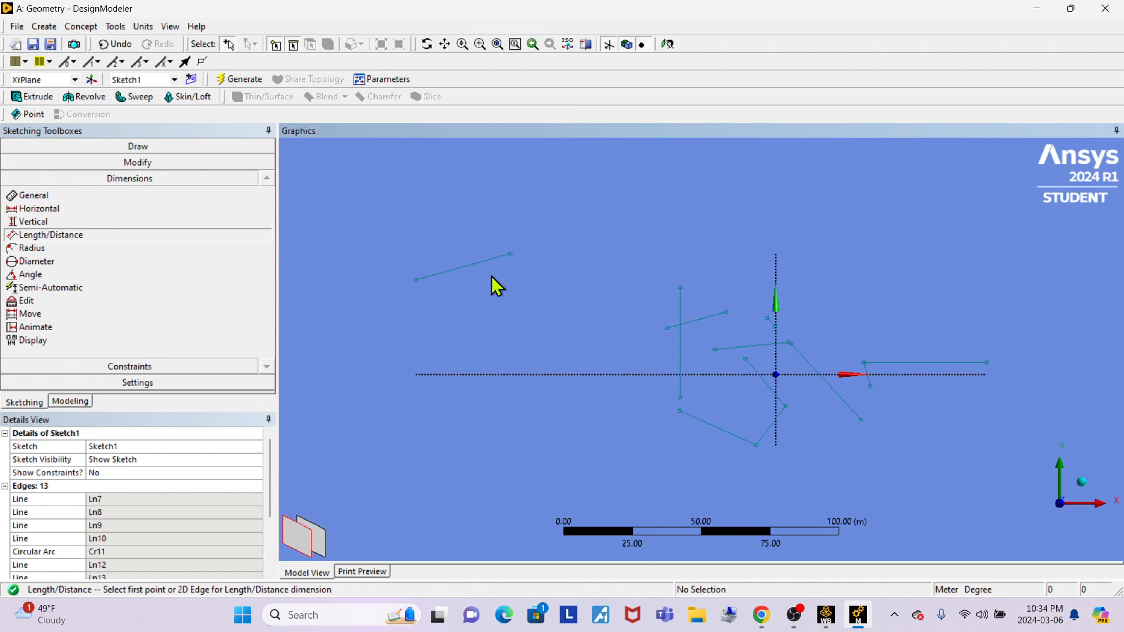
click(511, 254)
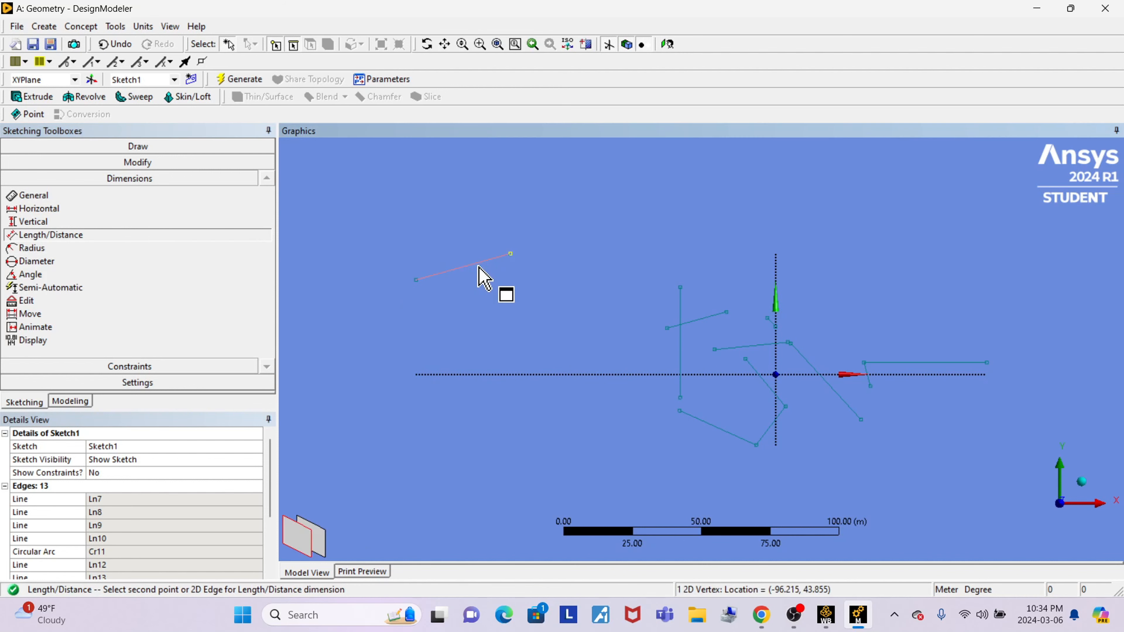
click(417, 280)
click(476, 296)
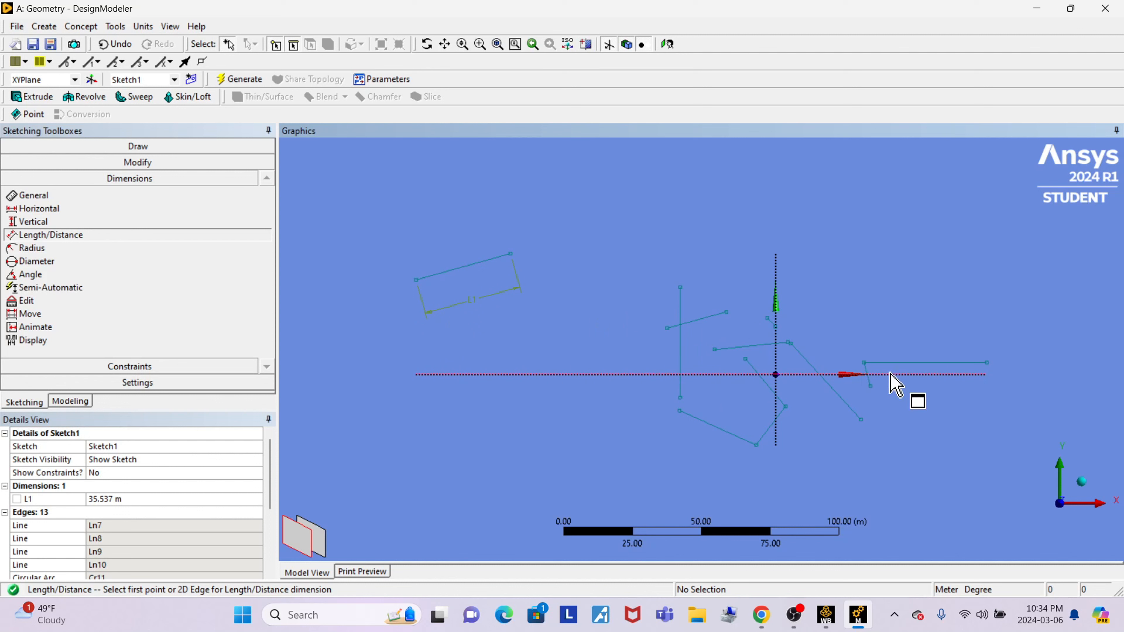
Step: Add a length dimension between the endpoints of the horizontal line right of the origin, placed above the line
click(913, 363)
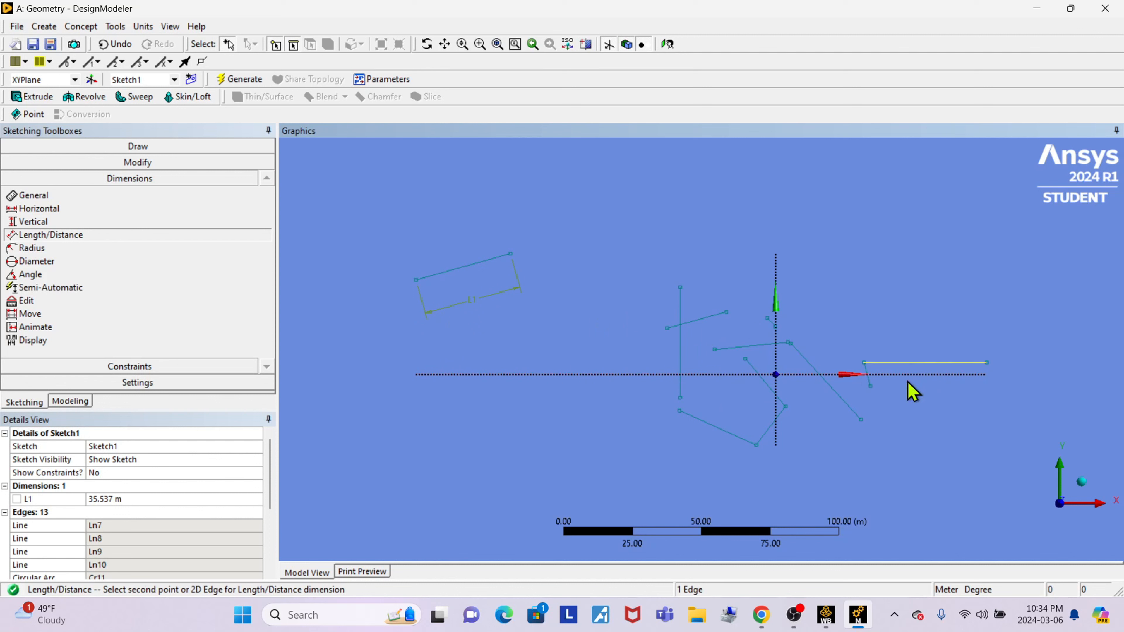
click(865, 364)
click(943, 363)
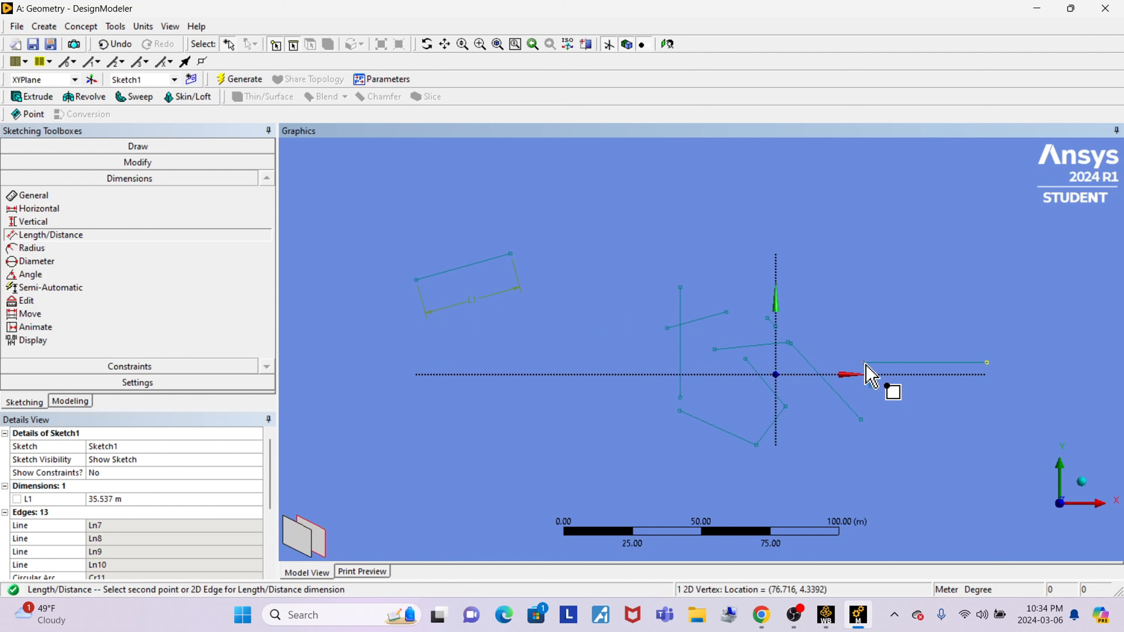
click(866, 364)
click(919, 312)
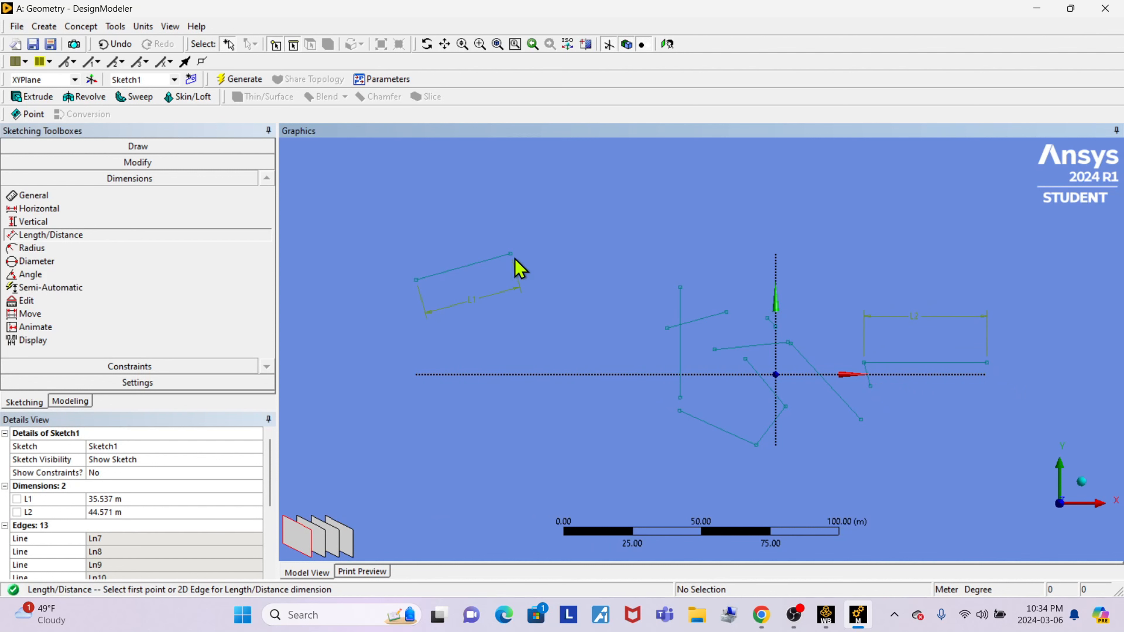
Step: Try a Horizontal dimension on the vertical line, and add one to the horizontal line right of the origin, placed below it
click(51, 209)
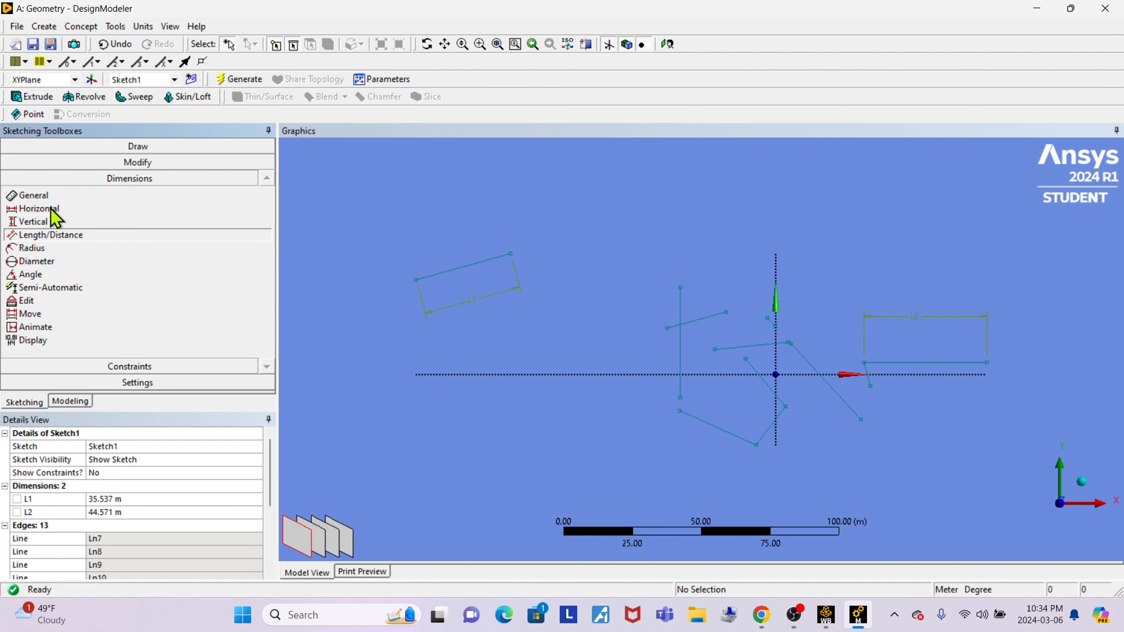
click(50, 209)
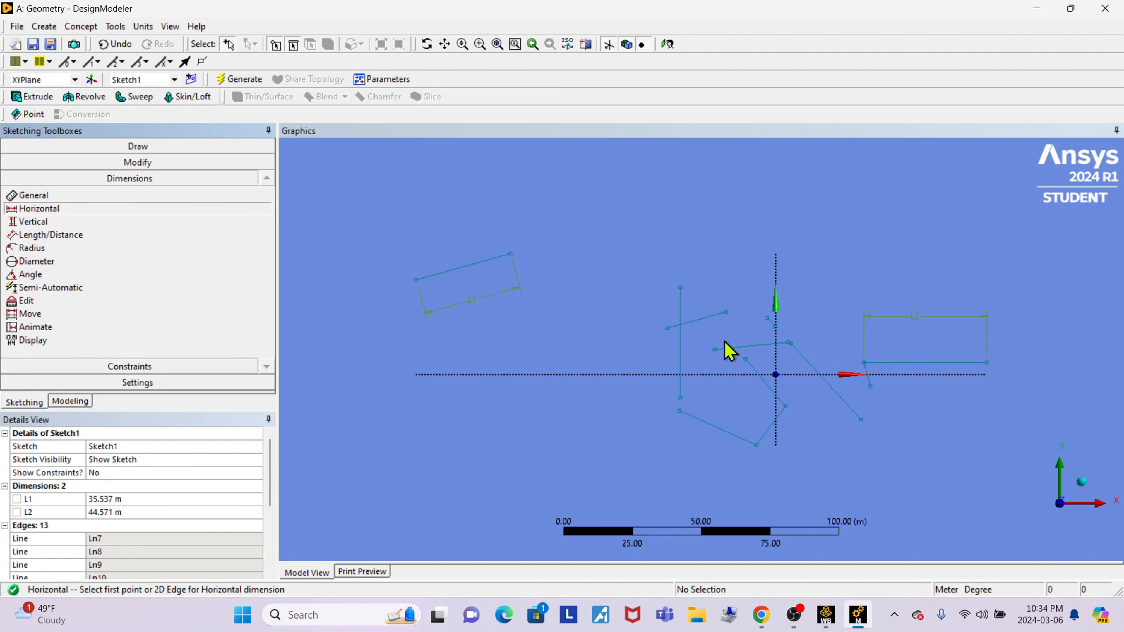
click(681, 288)
click(680, 398)
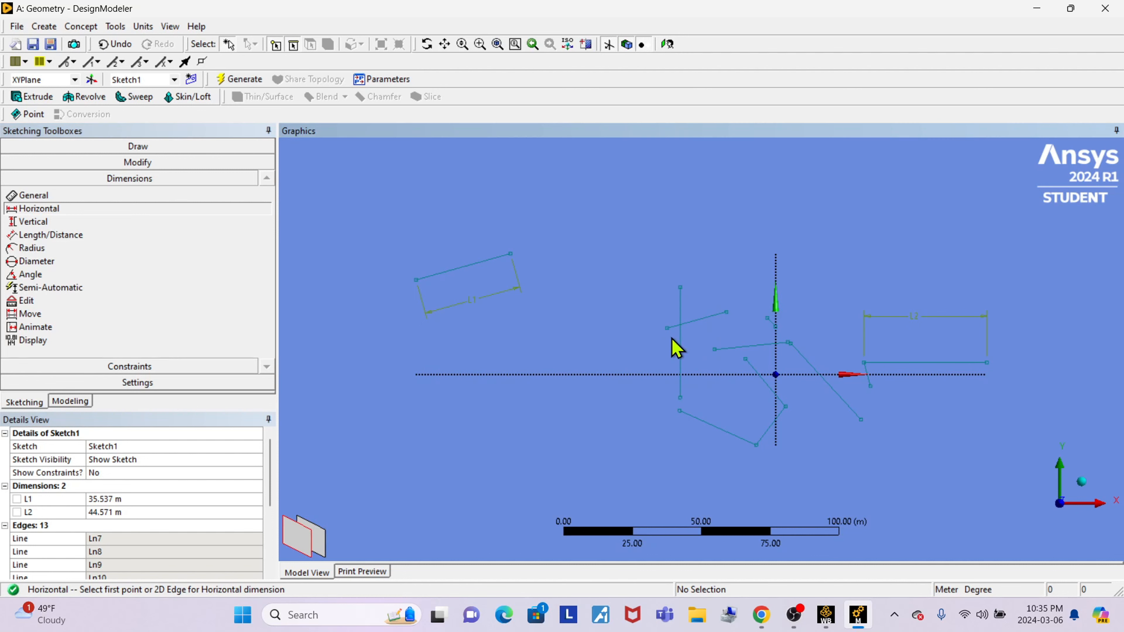
click(864, 363)
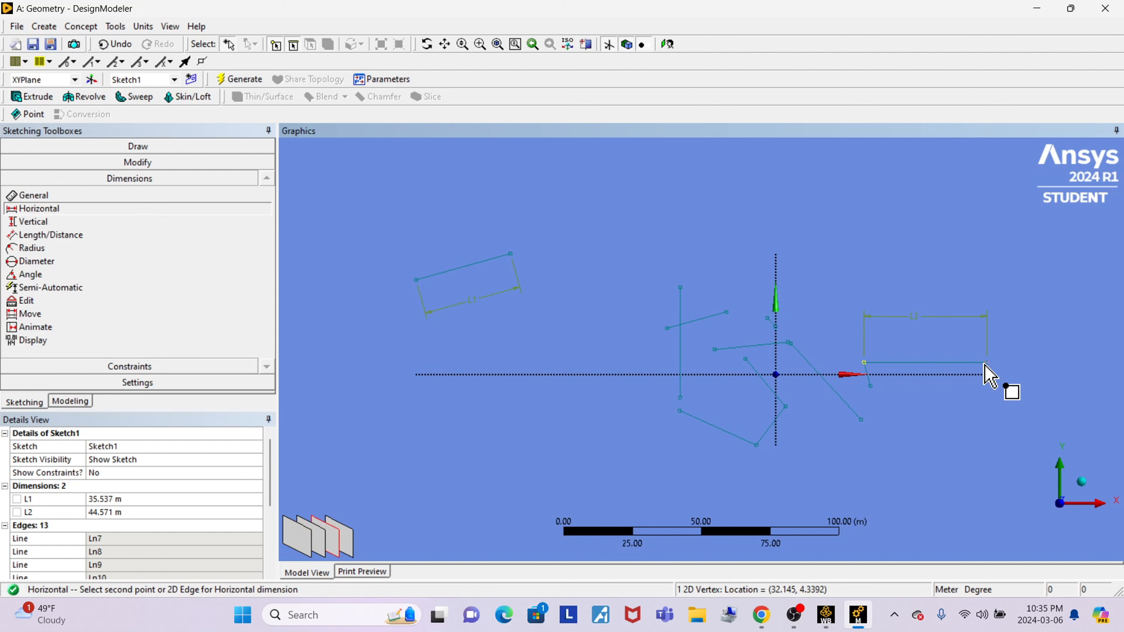
click(976, 372)
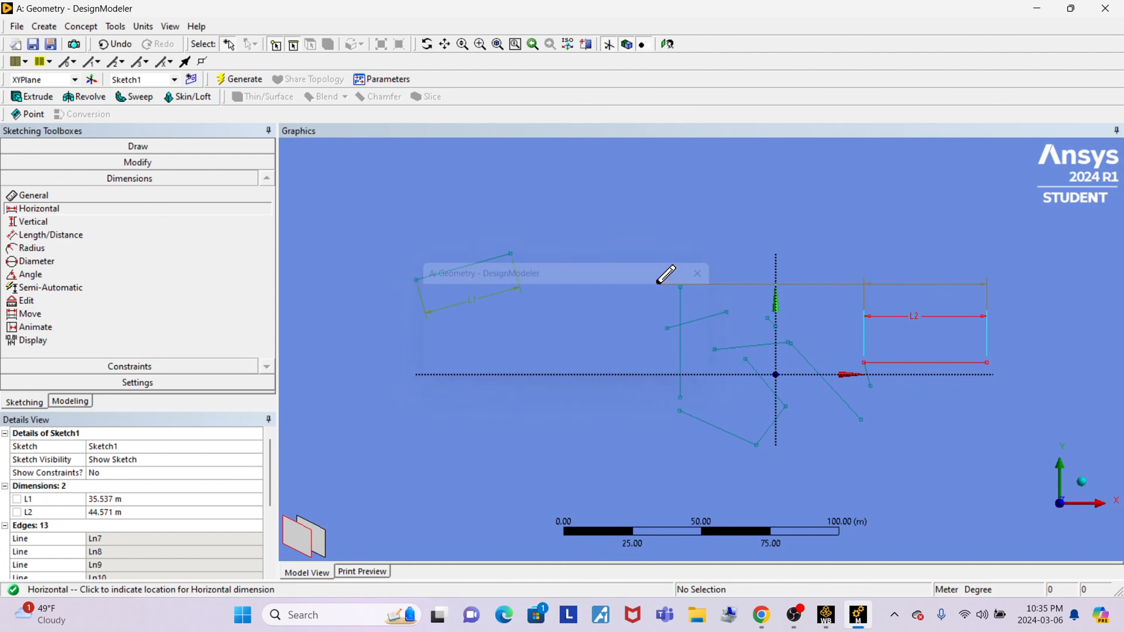
click(935, 414)
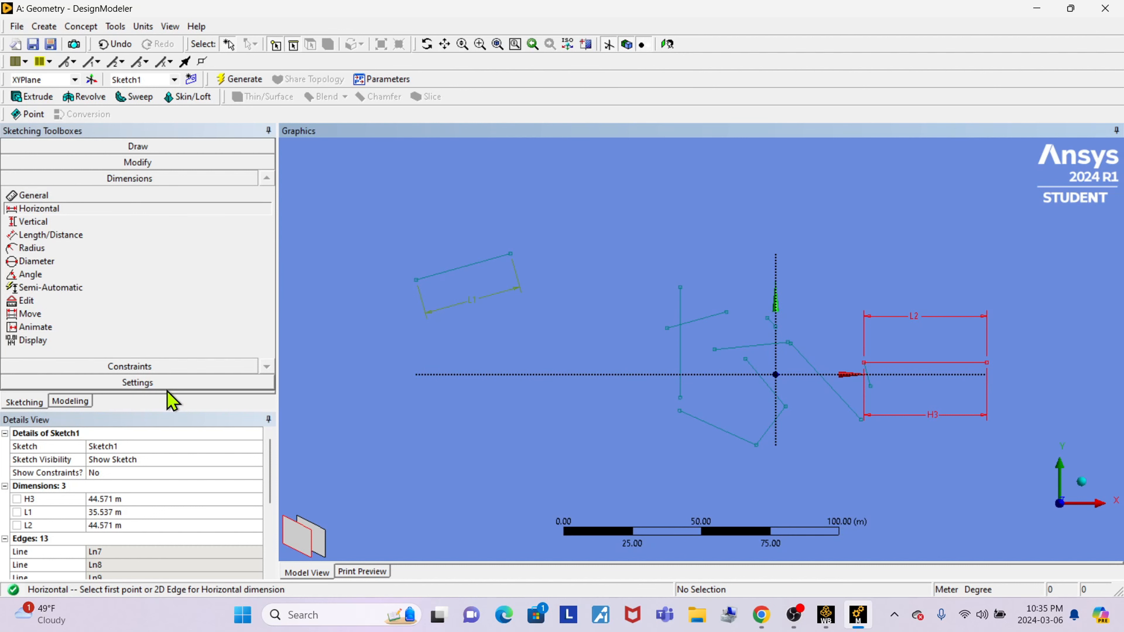
Step: Draw a tall, narrow rectangle around the origin, straddling the vertical axis with more of its width on the right
click(186, 370)
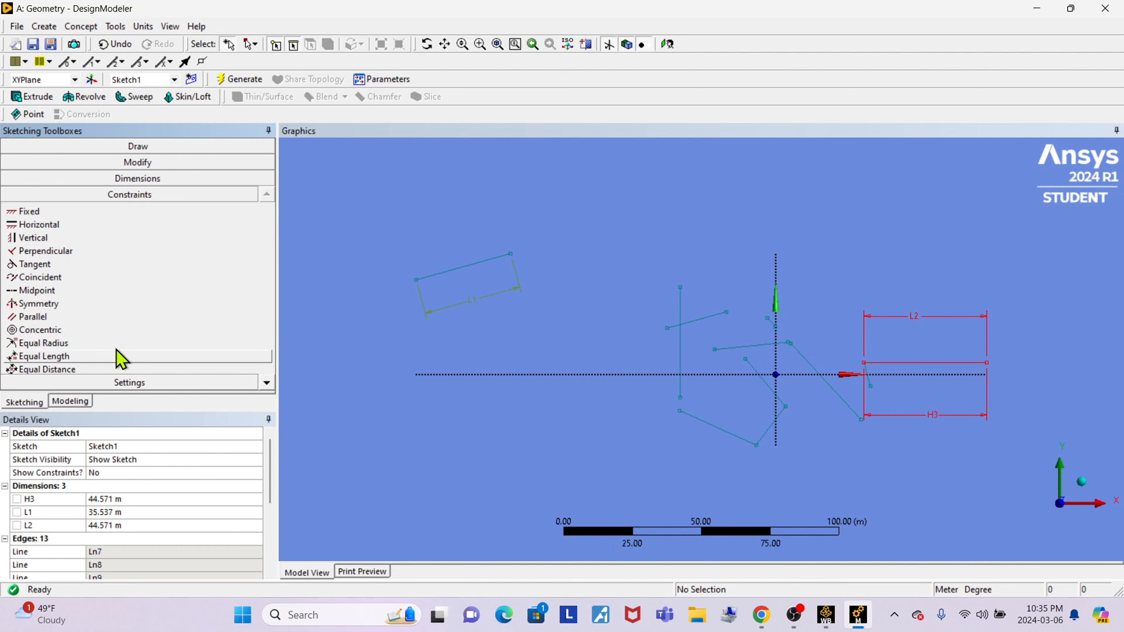
click(155, 148)
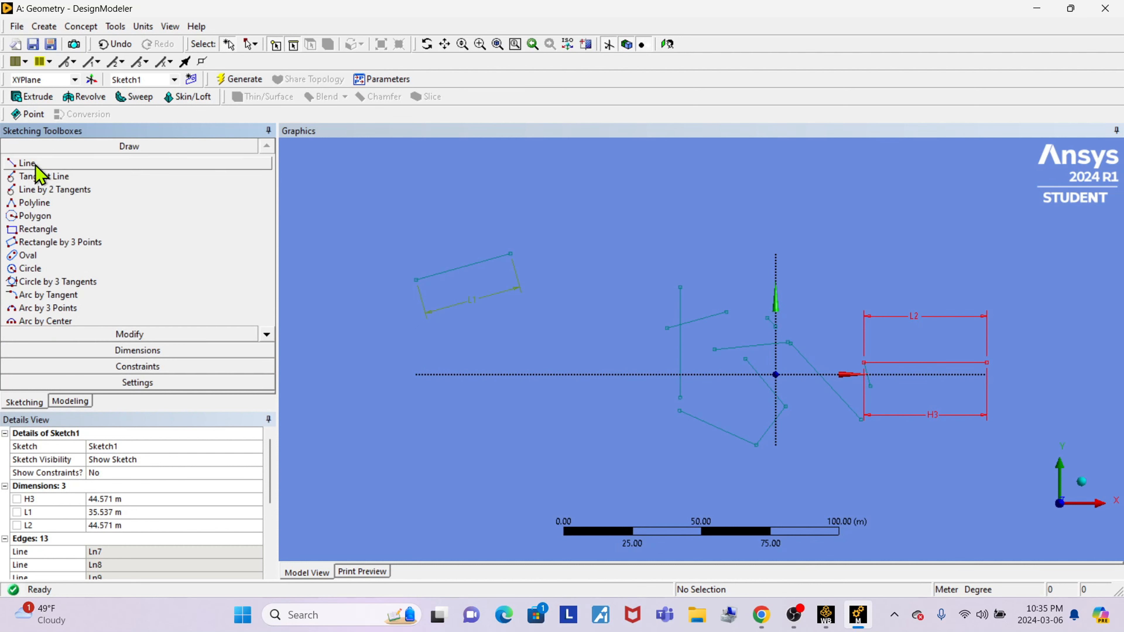
click(53, 230)
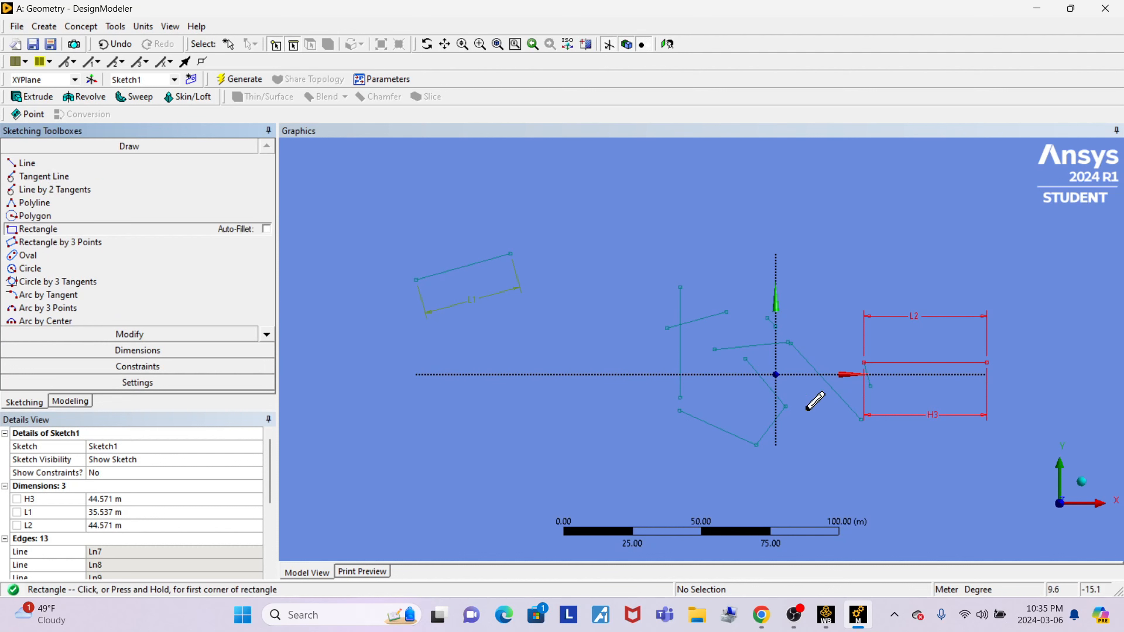
click(759, 244)
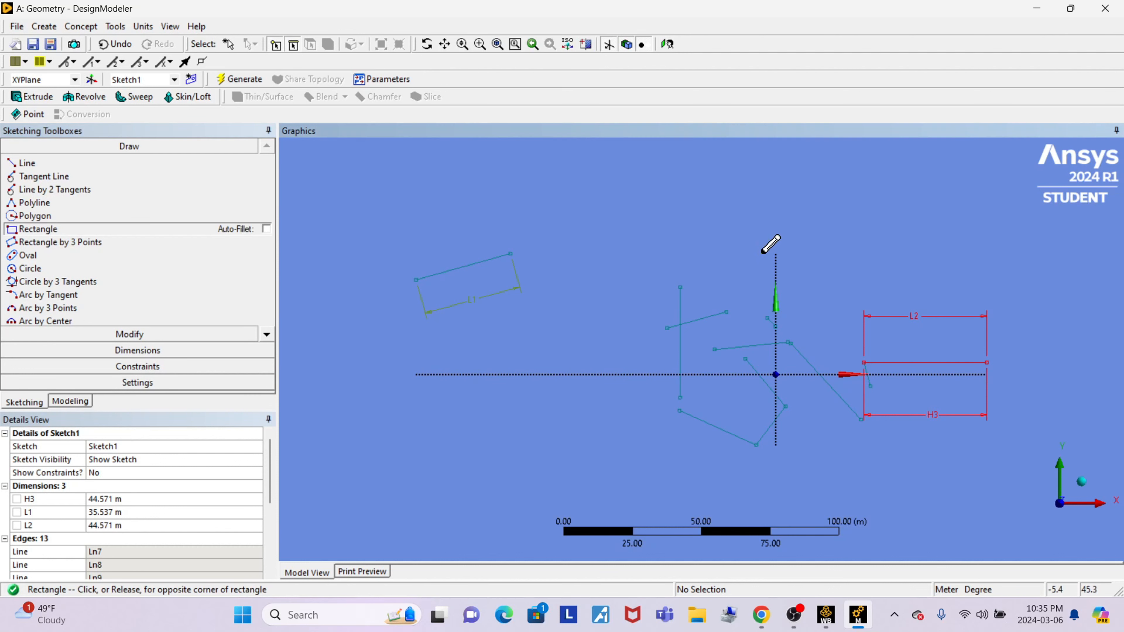
click(807, 457)
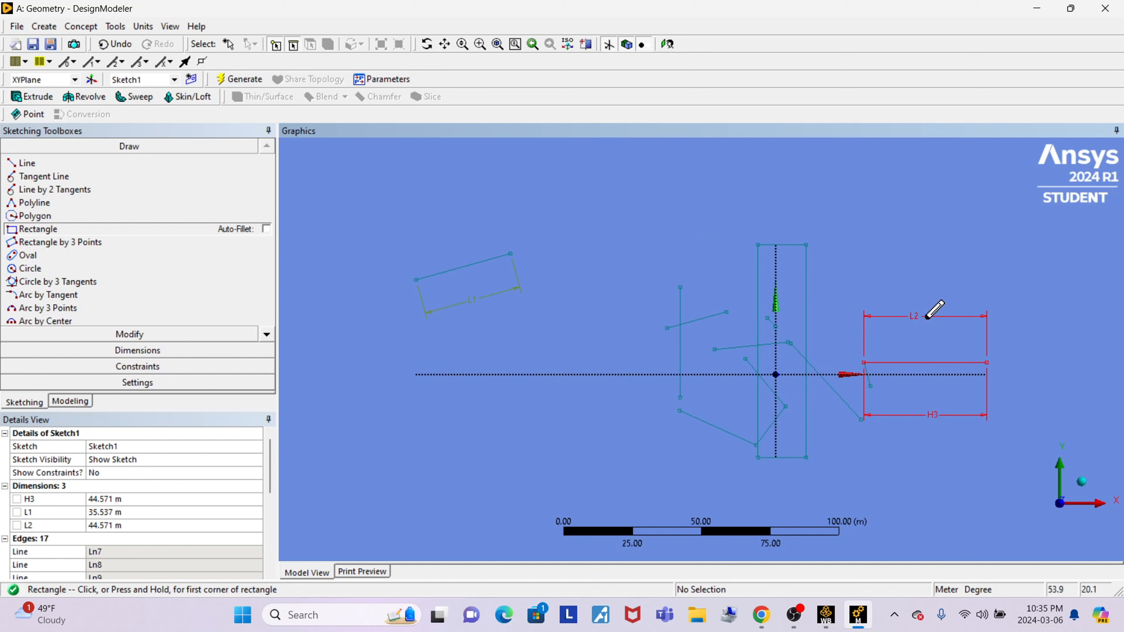
Step: Apply a Symmetry constraint to the rectangle's left and right sides about the vertical axis
click(194, 366)
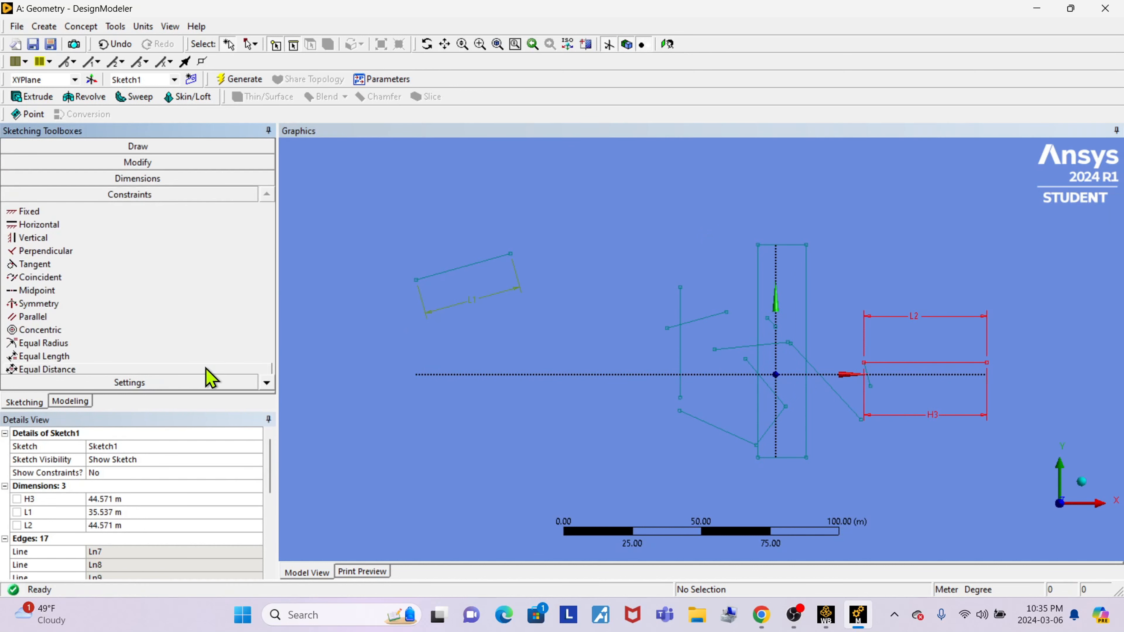
click(61, 305)
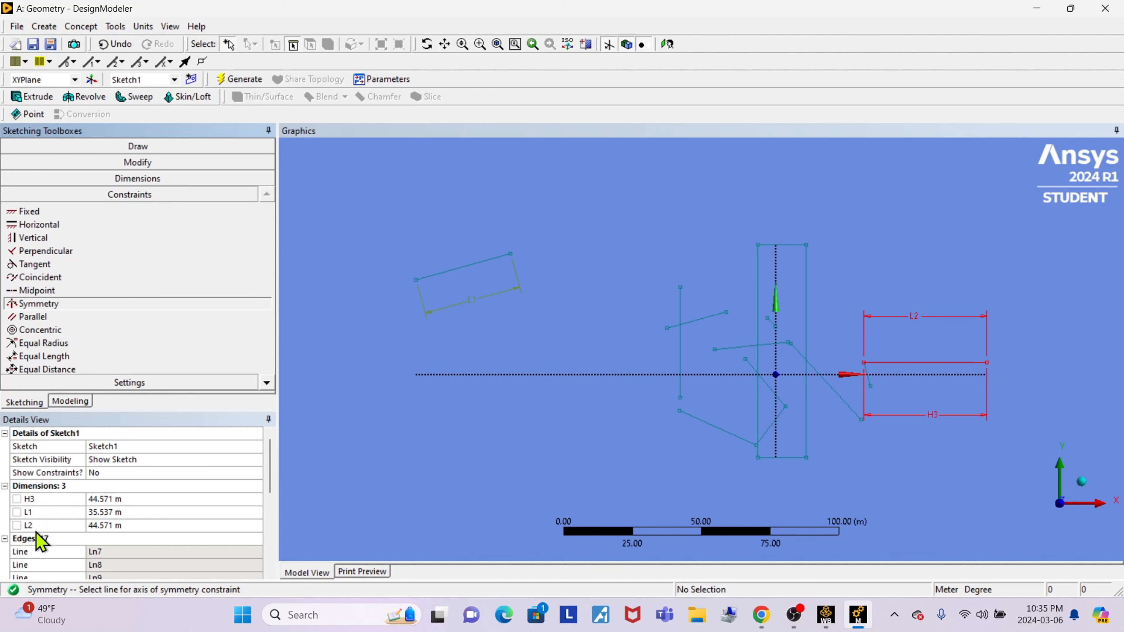
click(777, 275)
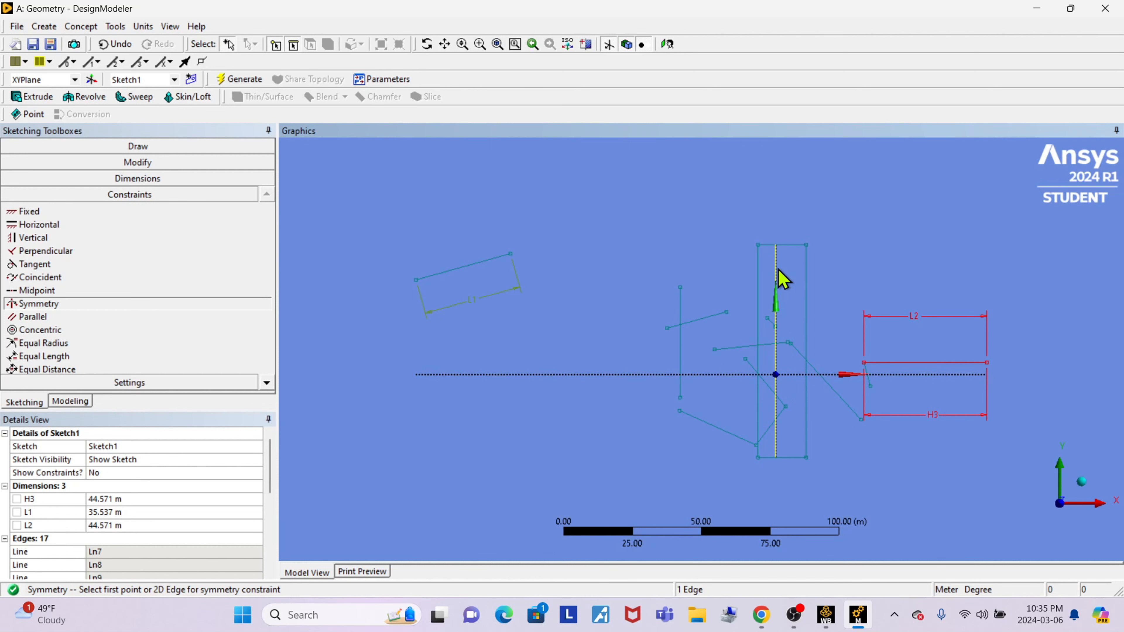
click(759, 286)
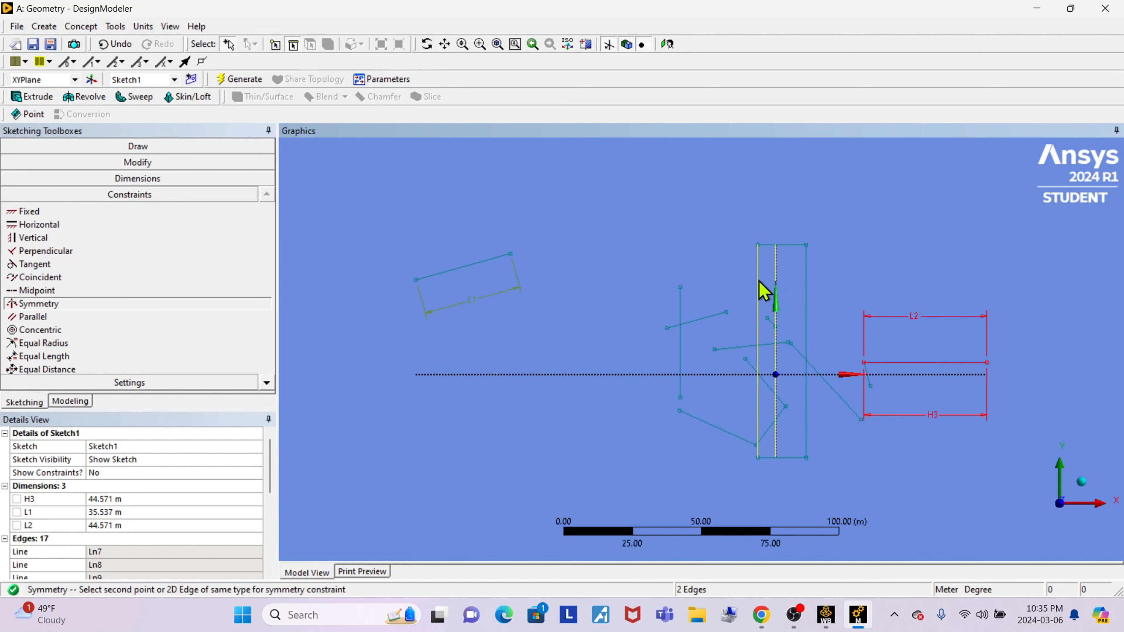
click(806, 280)
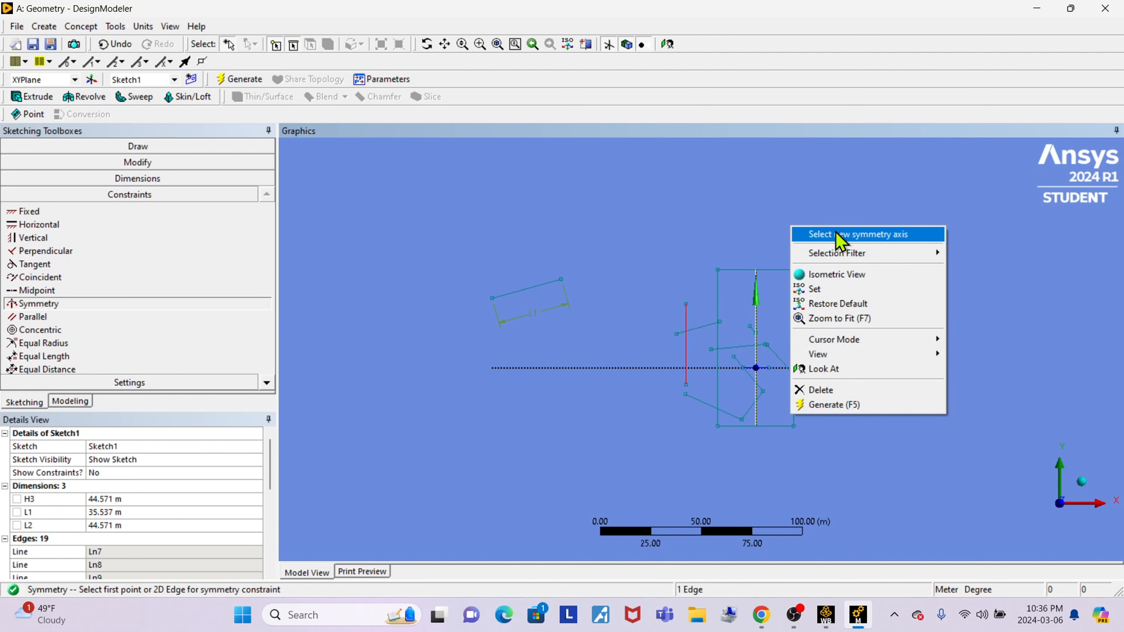
Step: Try making the rectangle's top and bottom edges symmetric about the horizontal axis, and undo that constraint
click(875, 237)
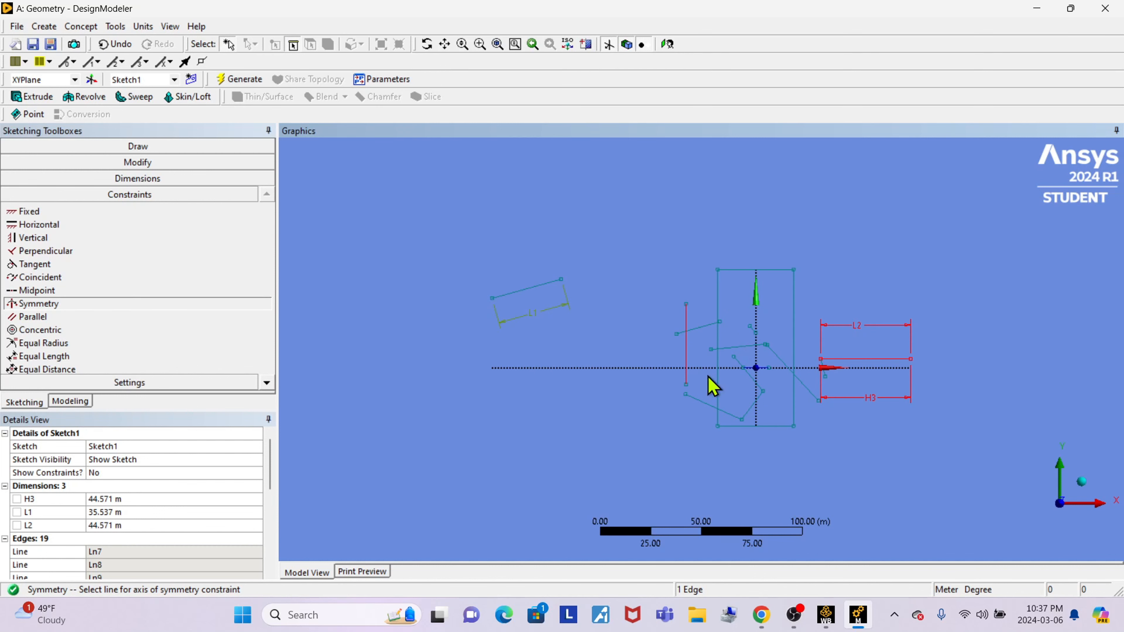
click(643, 368)
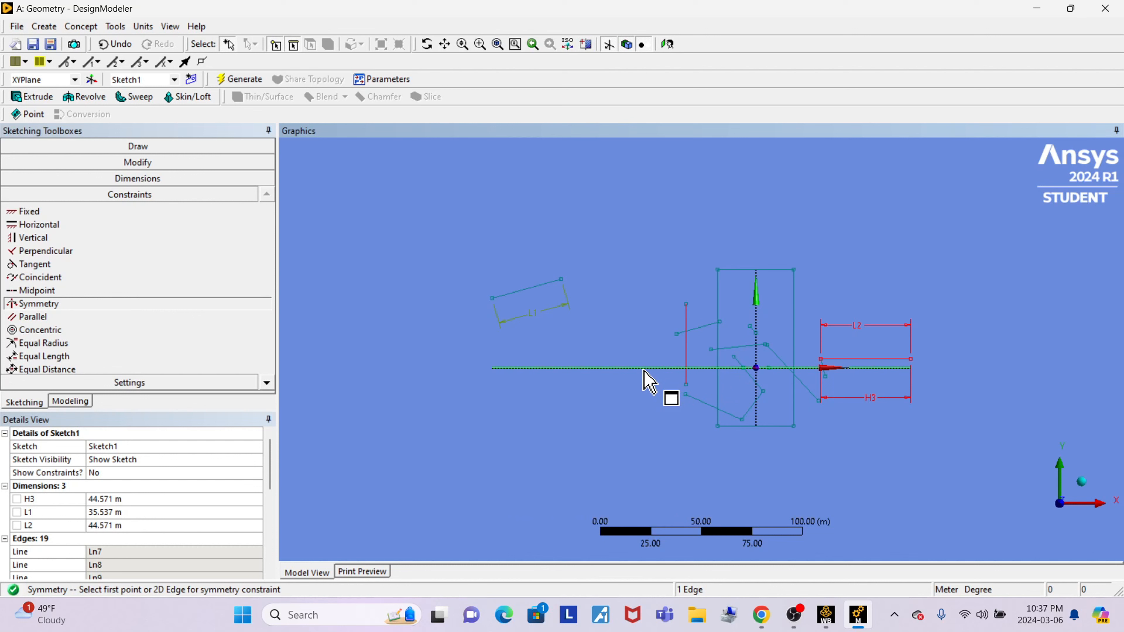
click(778, 271)
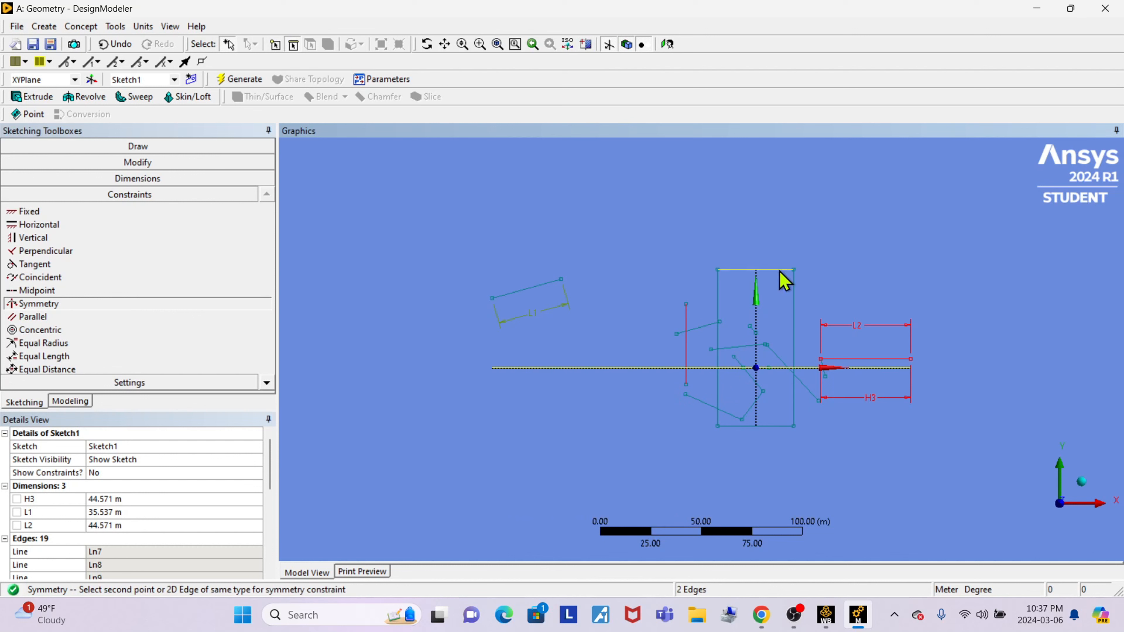
click(765, 426)
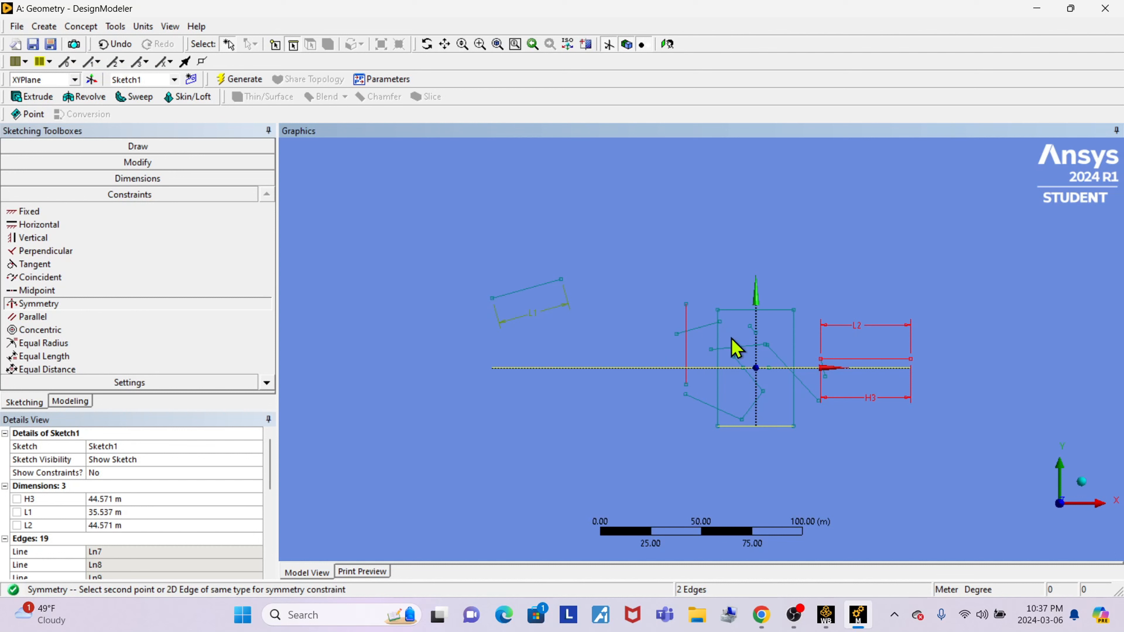
click(116, 44)
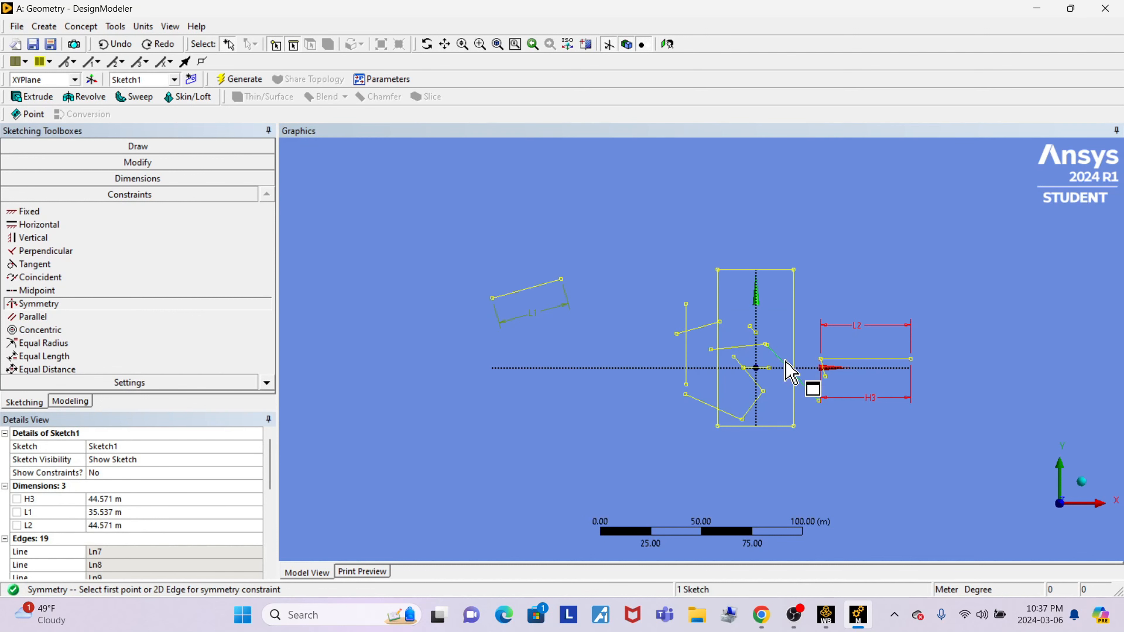